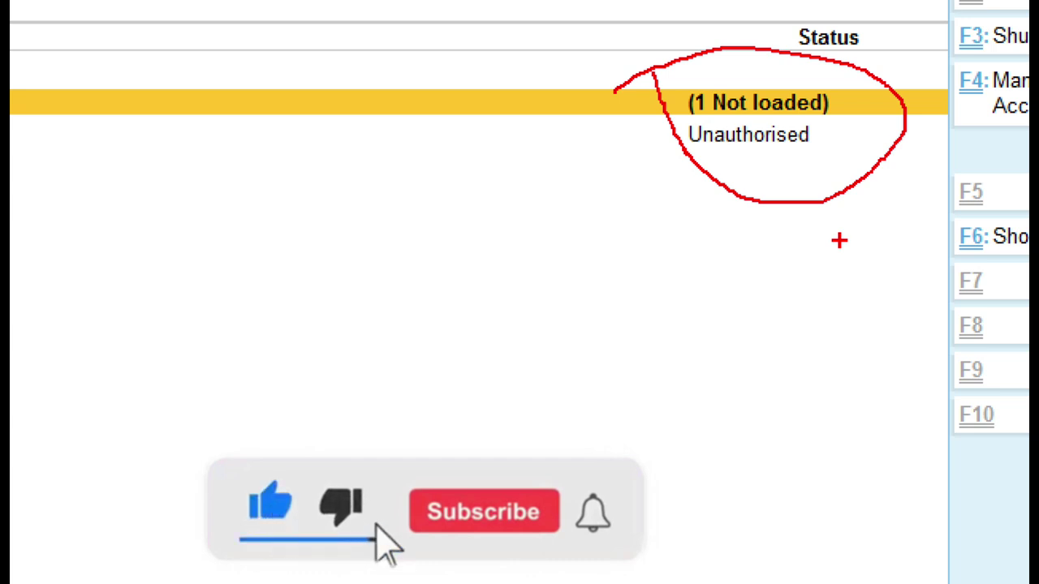
# Escape out of TallyPrime's TDL Management to the Gateway of Tally, ending on the tallysolutions.com browser page.
pyautogui.press('Escape')
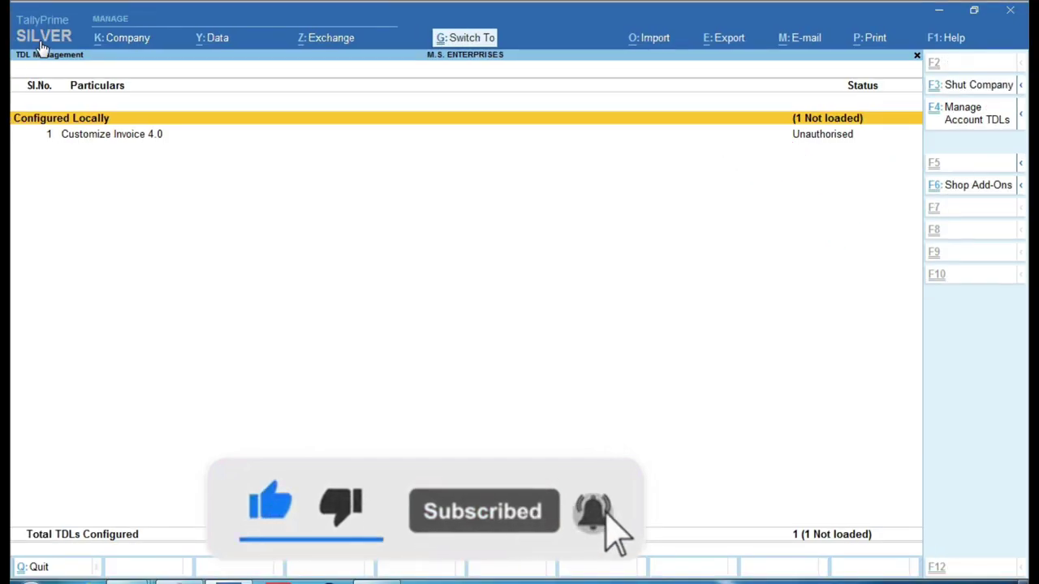
pyautogui.hotkey('ctrl', '1')
pyautogui.moveTo(11, 12)
pyautogui.mouseDown()
pyautogui.moveTo(94, 96)
pyautogui.moveTo(162, 103)
pyautogui.mouseUp()
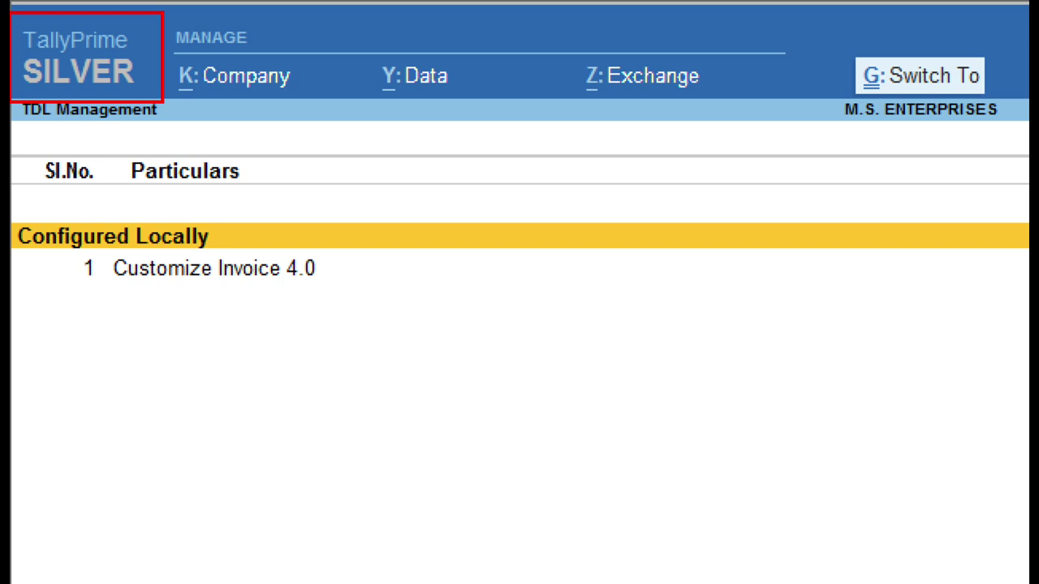
pyautogui.press('Escape')
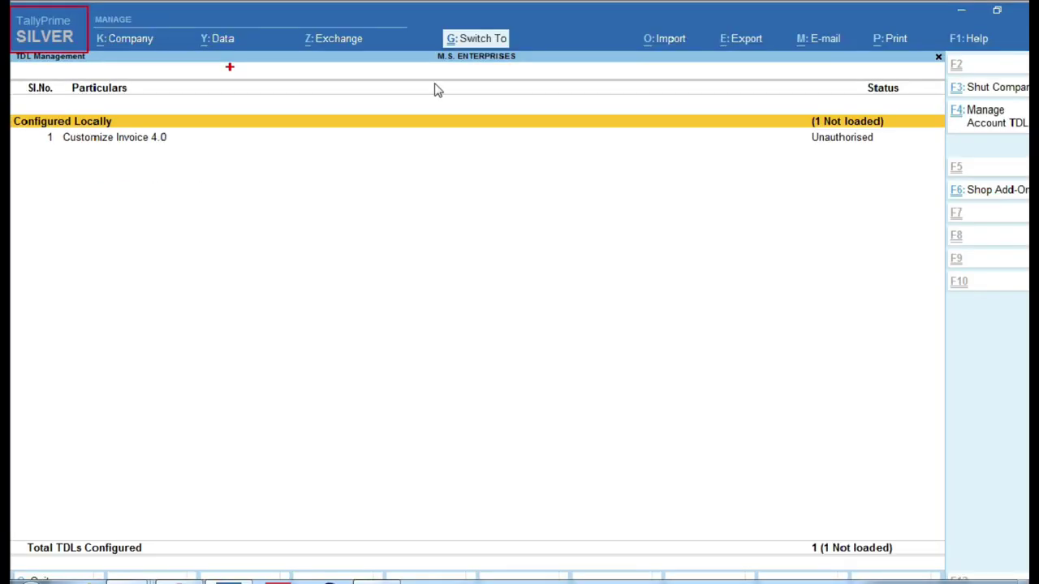
pyautogui.hotkey('ctrl', '1')
pyautogui.moveTo(695, 65)
pyautogui.mouseDown()
pyautogui.moveTo(830, 192)
pyautogui.moveTo(921, 179)
pyautogui.mouseUp()
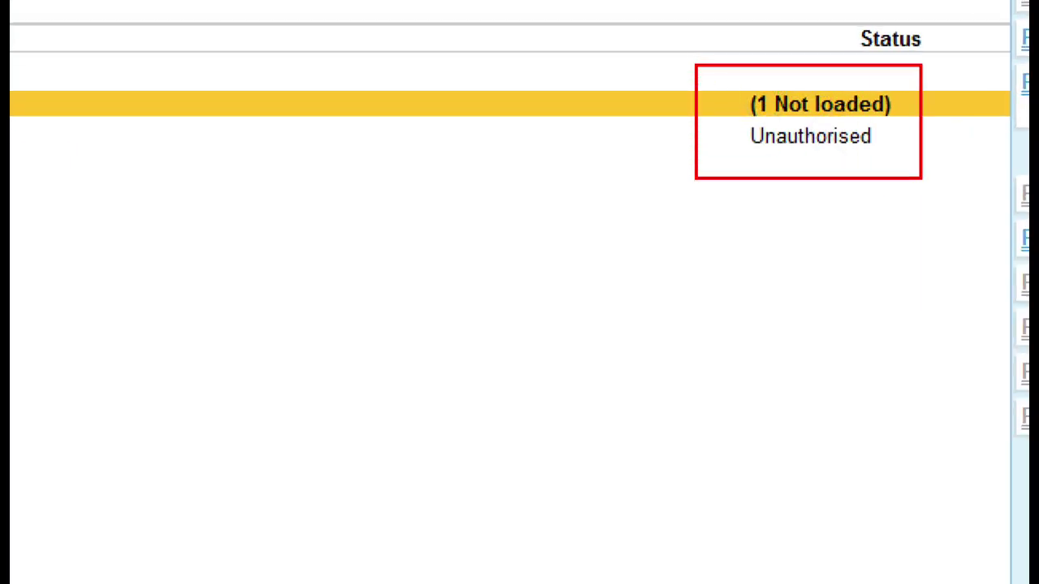
pyautogui.press('Escape')
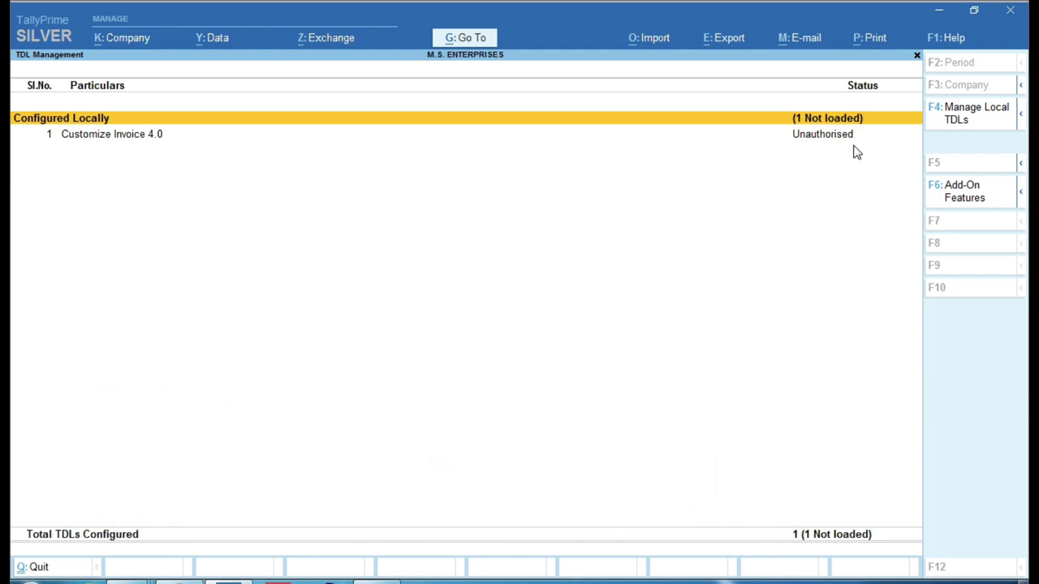
pyautogui.press('Escape')
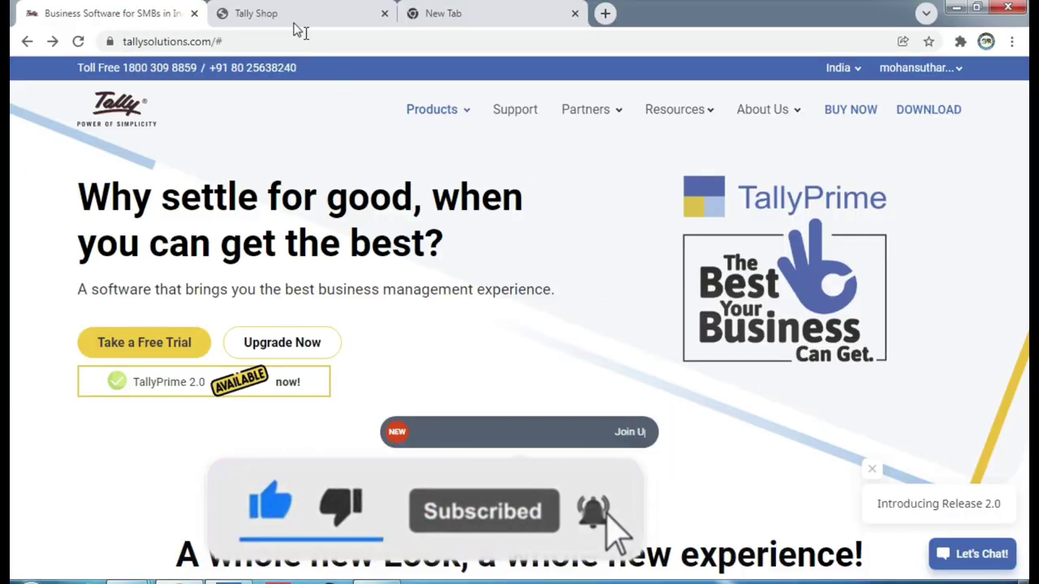
# View the Tally Shop page for Customize Invoice 4.0 with its Silver and Gold prices and trial buttons.
pyautogui.click(292, 23)
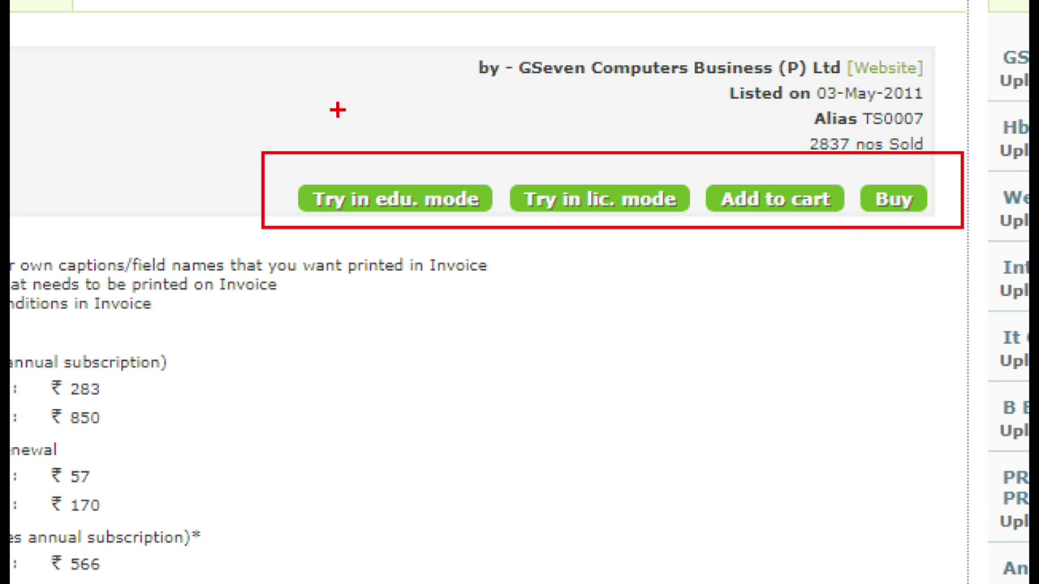
pyautogui.moveTo(355, 170); pyautogui.dragTo(446, 113)
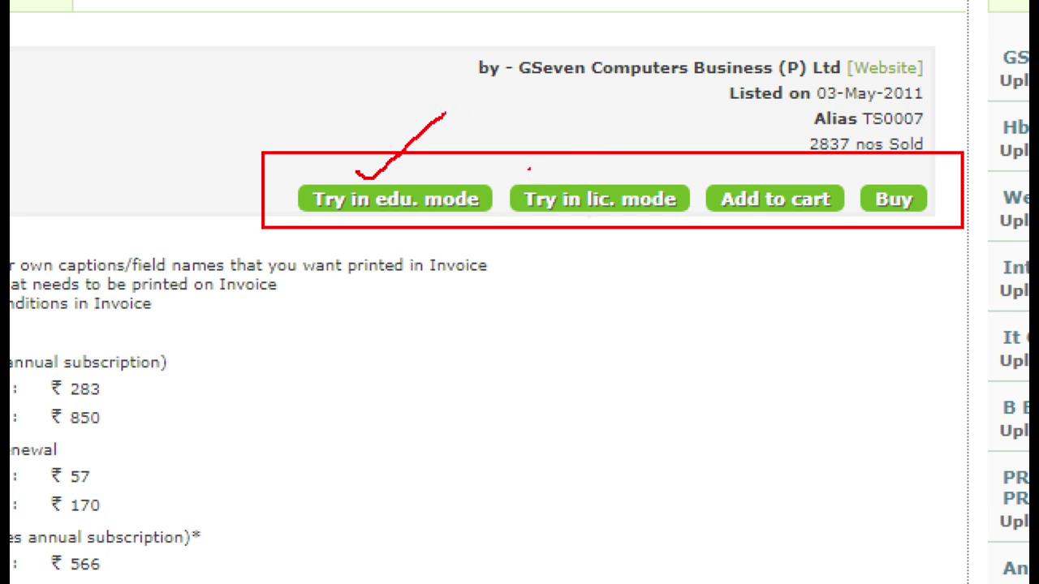
pyautogui.moveTo(528, 169); pyautogui.dragTo(621, 123)
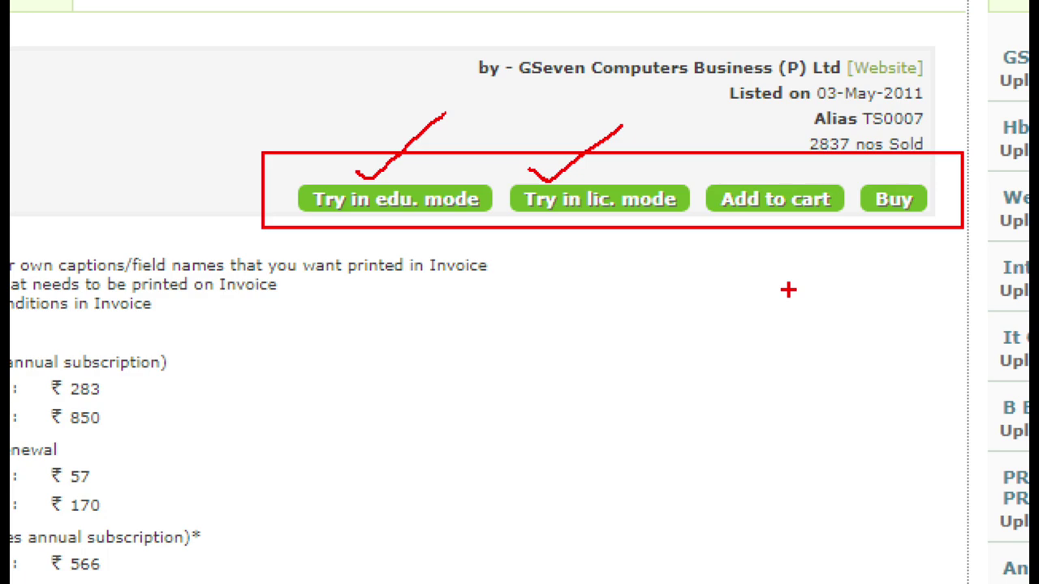
pyautogui.press('Escape')
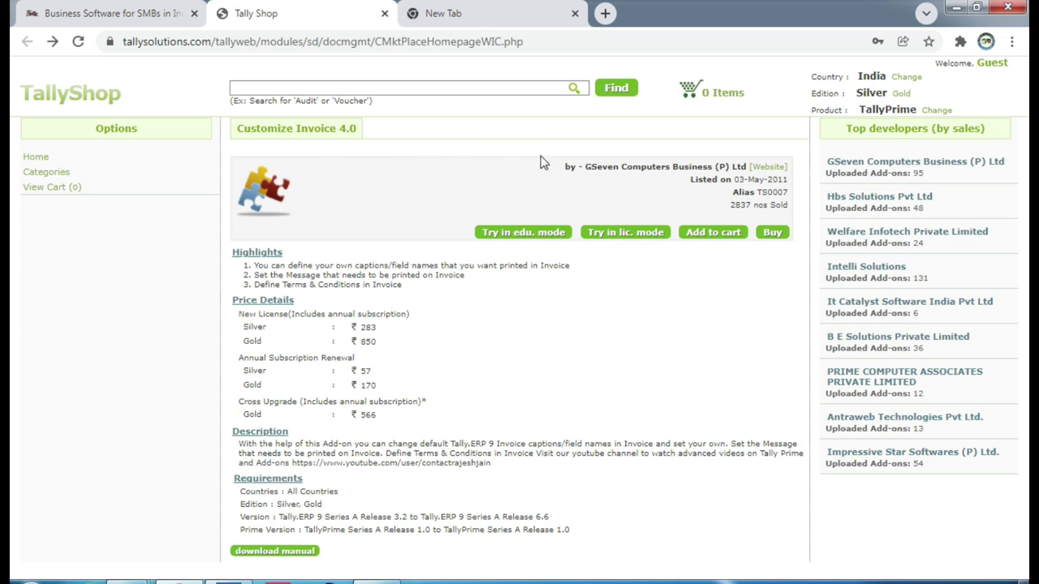
# In TallyPrime, open TDLs & AddOns from F1 Help and select Customize Invoice 4.0.
pyautogui.hotkey('alt', 'Tab')
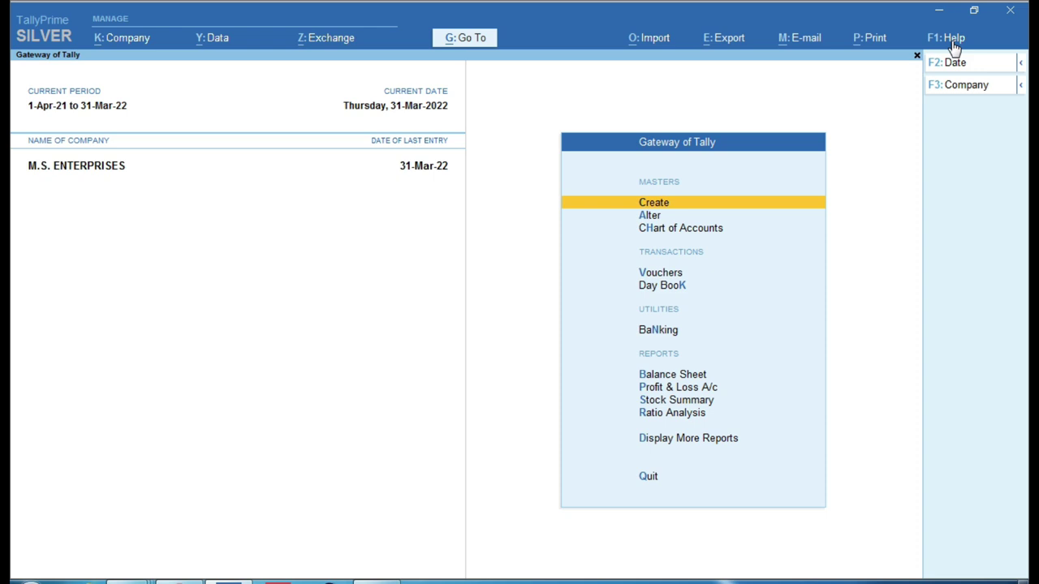
pyautogui.press('ctrl')
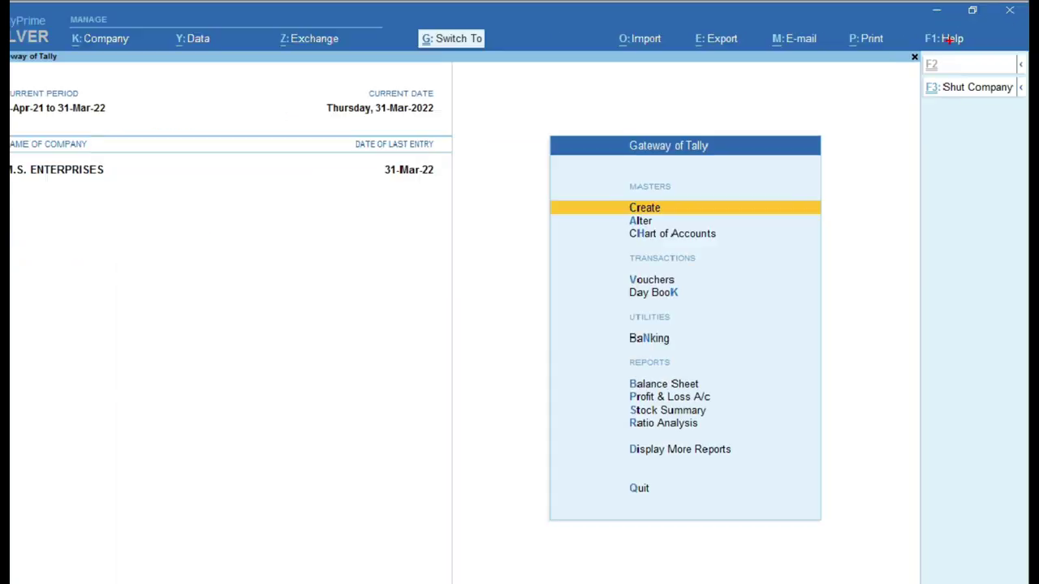
pyautogui.click(951, 38)
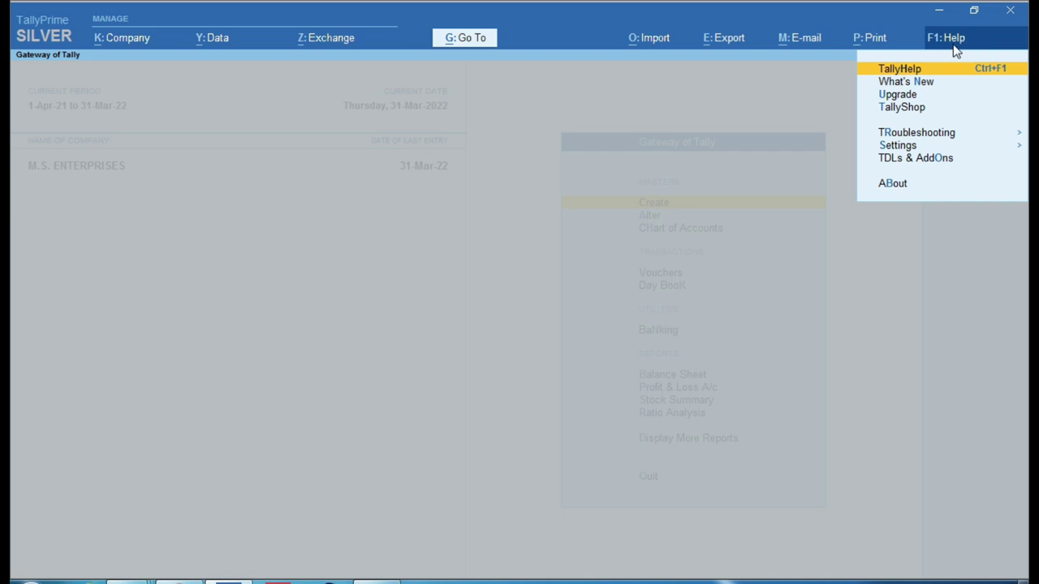
pyautogui.click(927, 160)
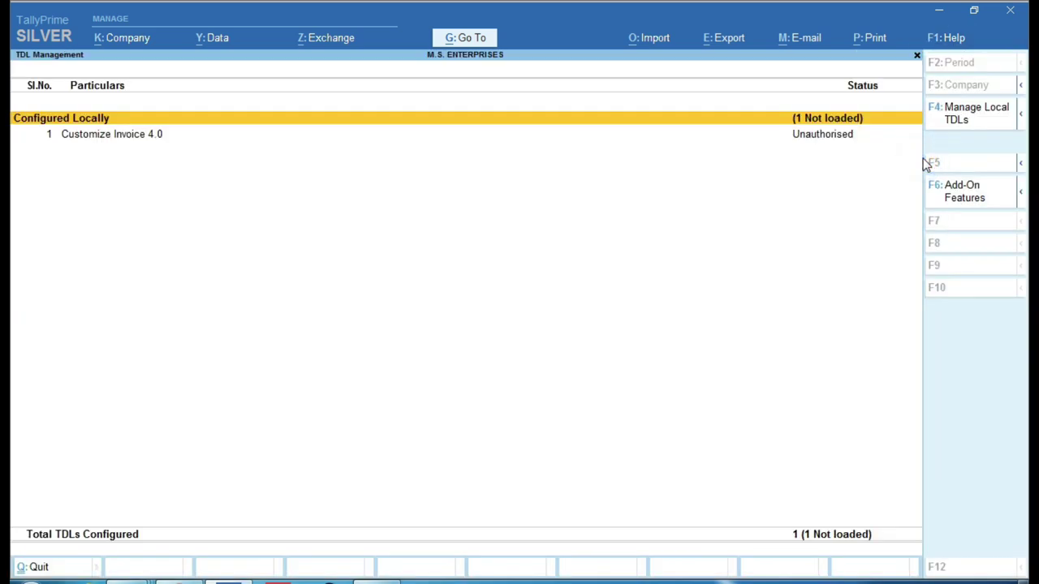
pyautogui.press('Down')
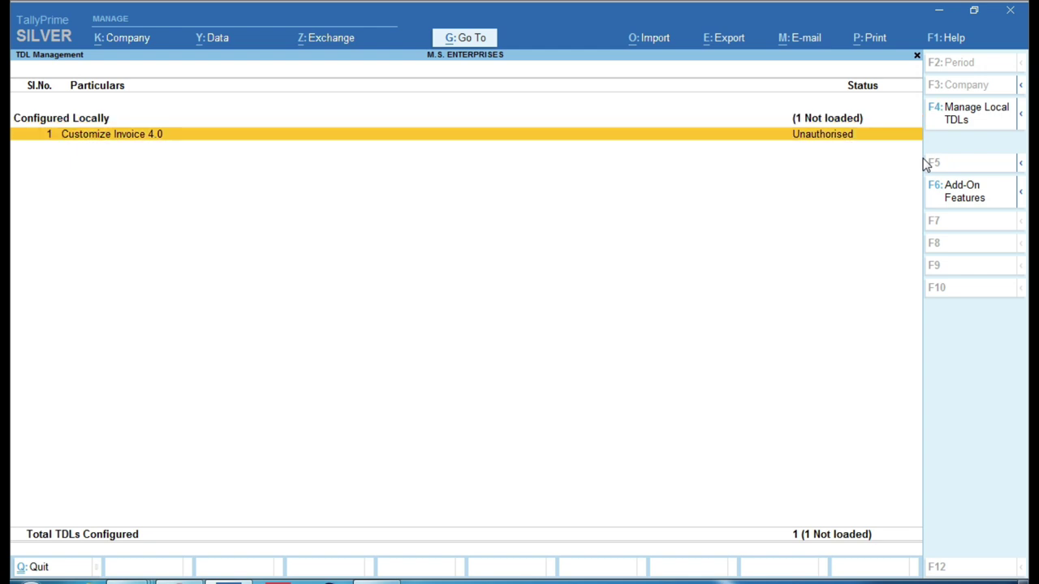
# In Manage Local TDLs, set 'Load selected TDL files on startup' to No and close TDL Management.
pyautogui.click(973, 120)
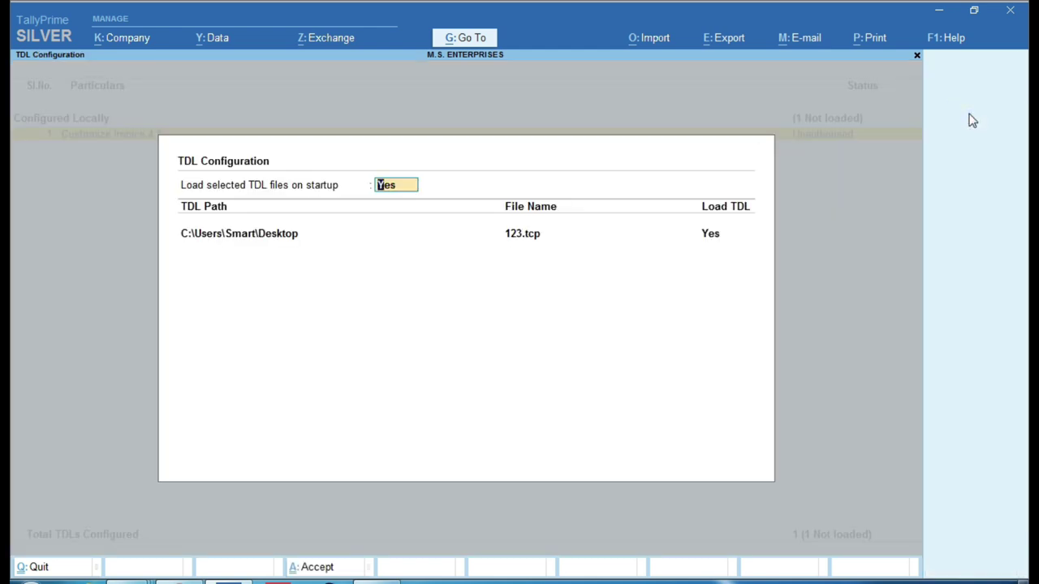
pyautogui.write('n')
pyautogui.press('Return')
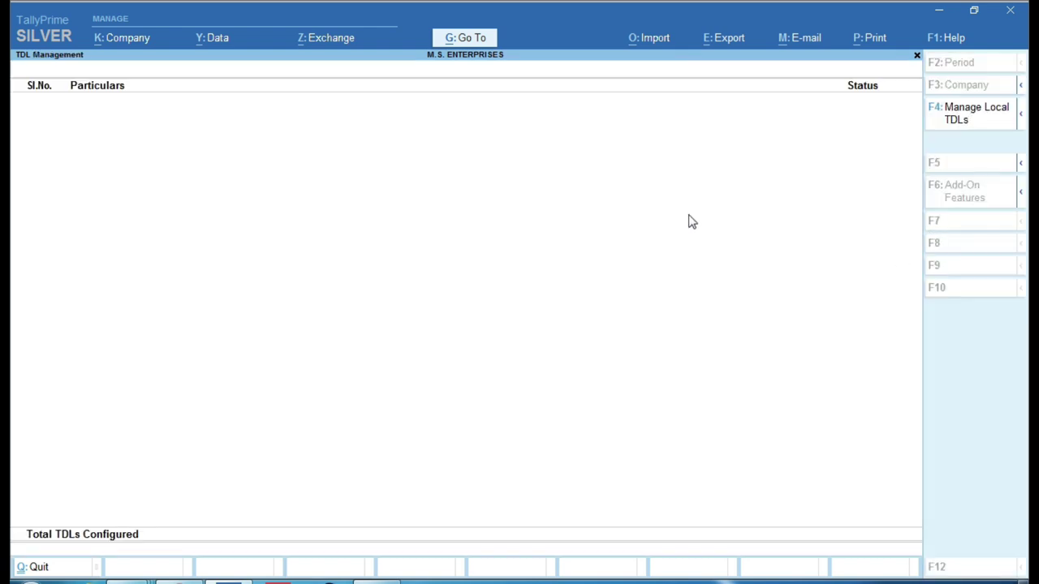
pyautogui.press('Escape')
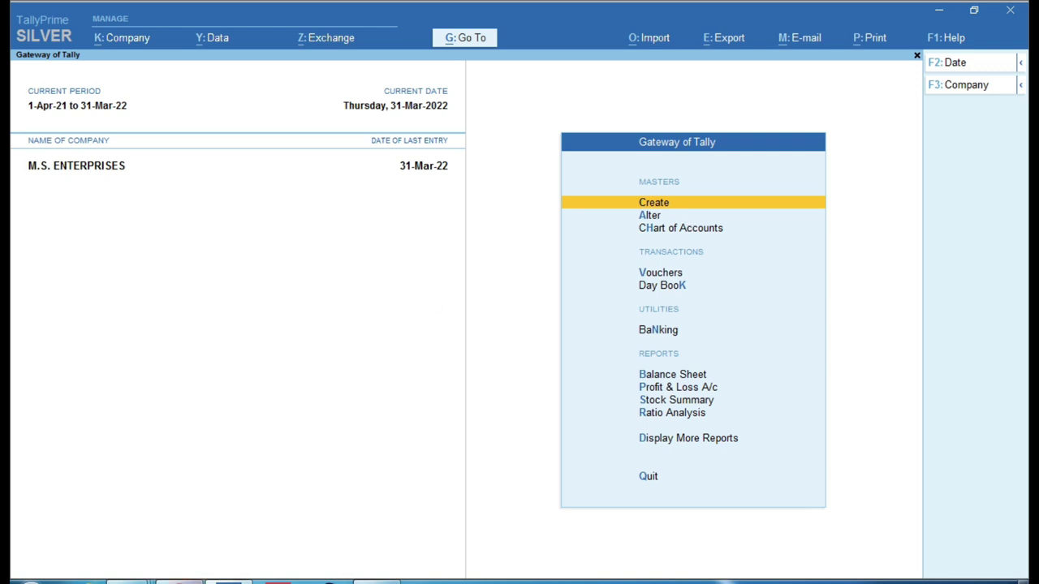
pyautogui.click(325, 583)
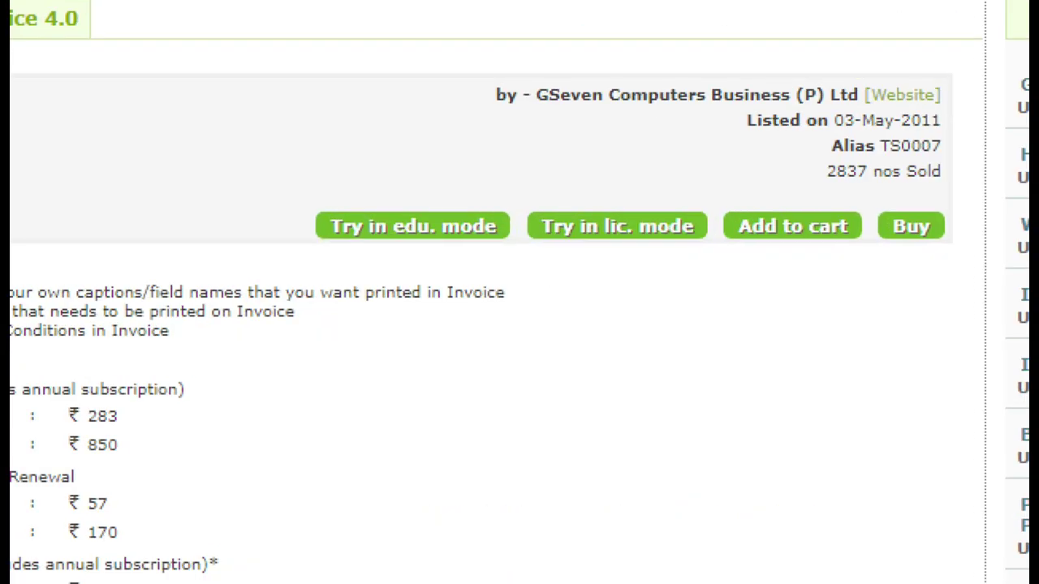
# Request a 3-day licensed-mode evaluation of Customize Invoice 4.0, acknowledge 'Extension already exist.', and cancel.
pyautogui.click(645, 232)
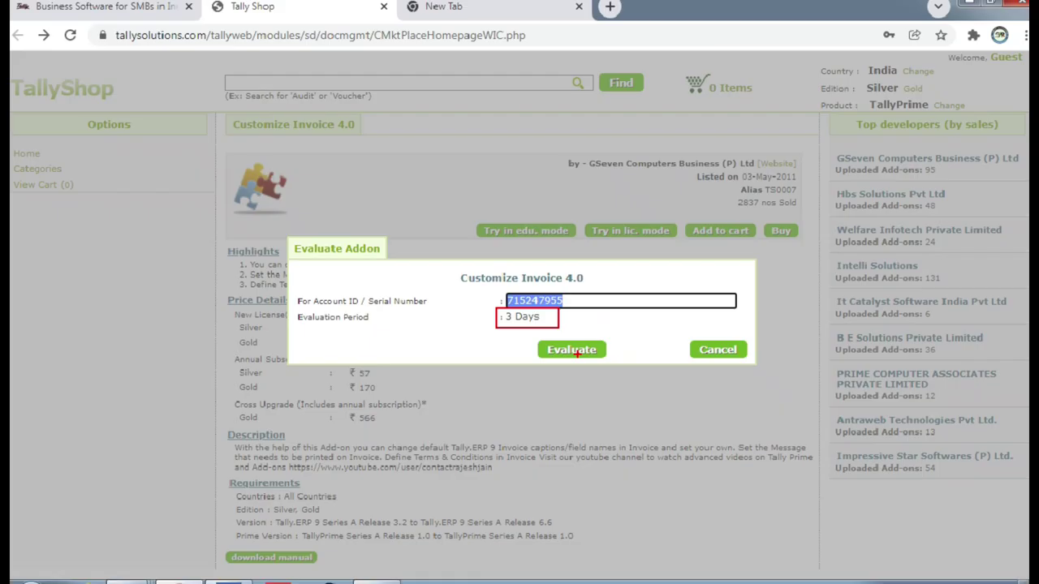
pyautogui.click(573, 350)
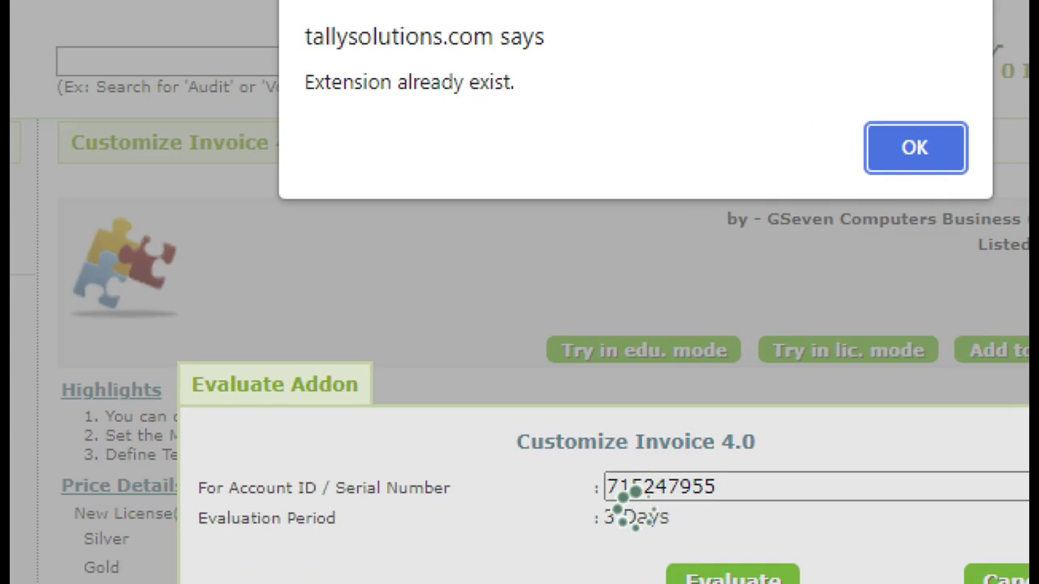
pyautogui.moveTo(288, 58); pyautogui.dragTo(566, 106)
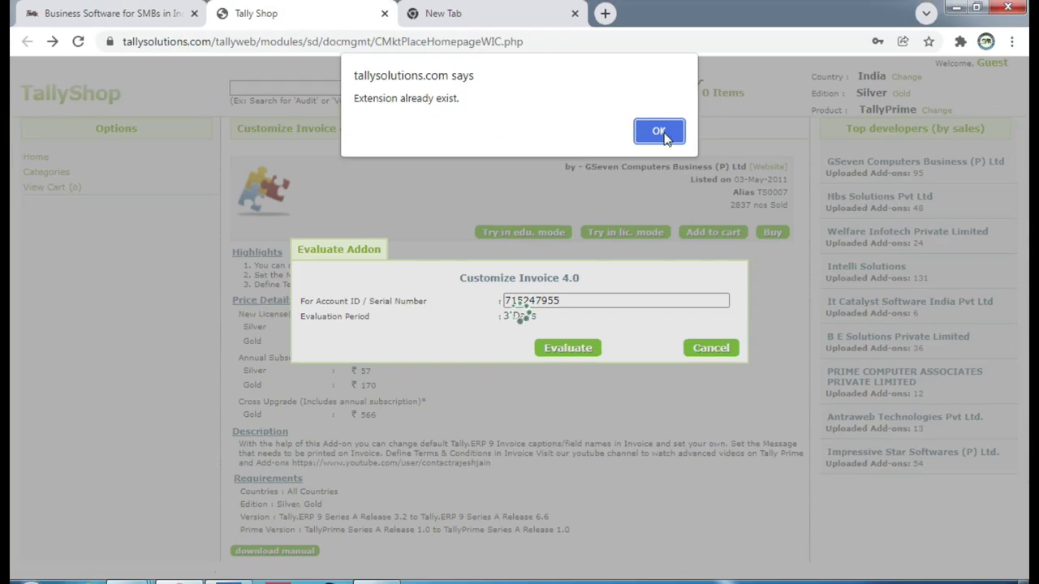
pyautogui.click(917, 147)
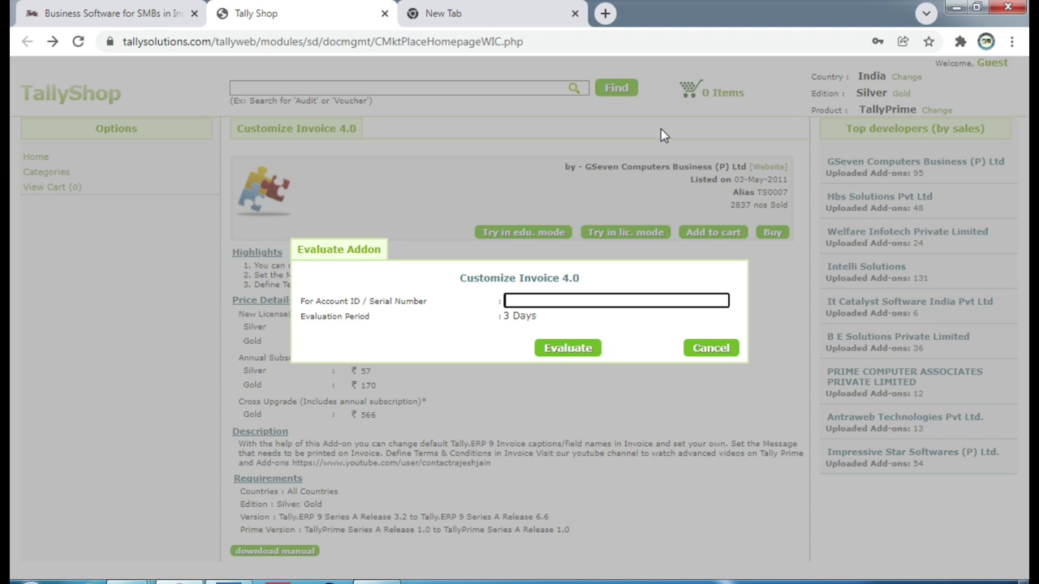
pyautogui.click(714, 351)
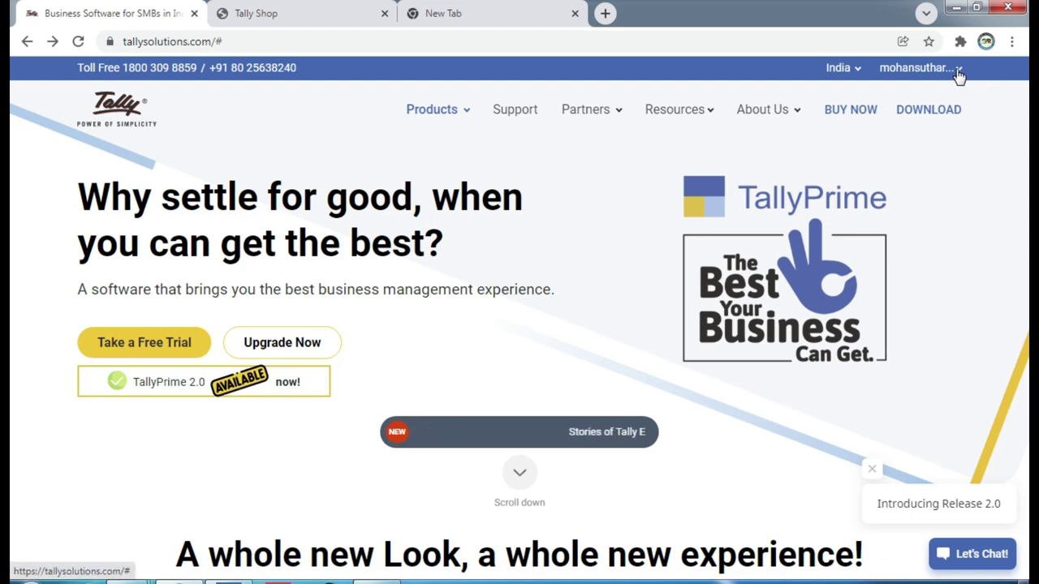
# Log out of the Tally website, then log back in with the saved Tally.NET ID and account password.
pyautogui.click(958, 72)
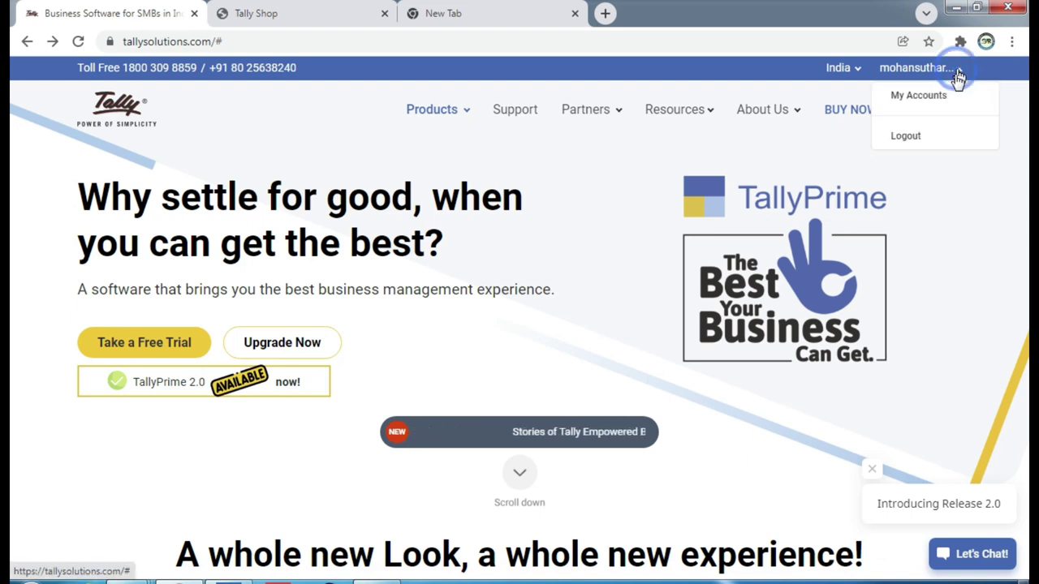
pyautogui.click(926, 136)
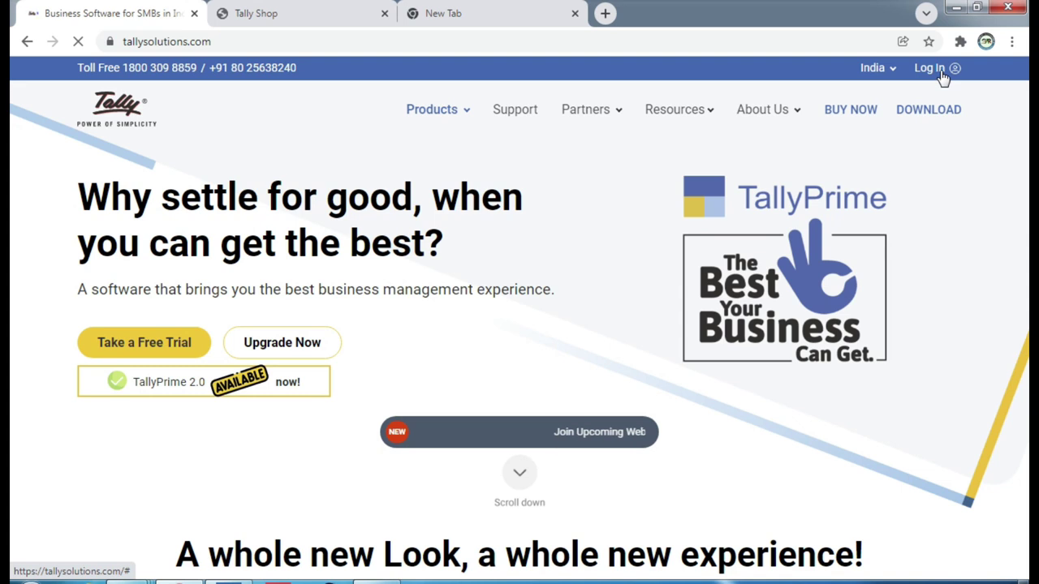
pyautogui.click(935, 68)
pyautogui.click(377, 239)
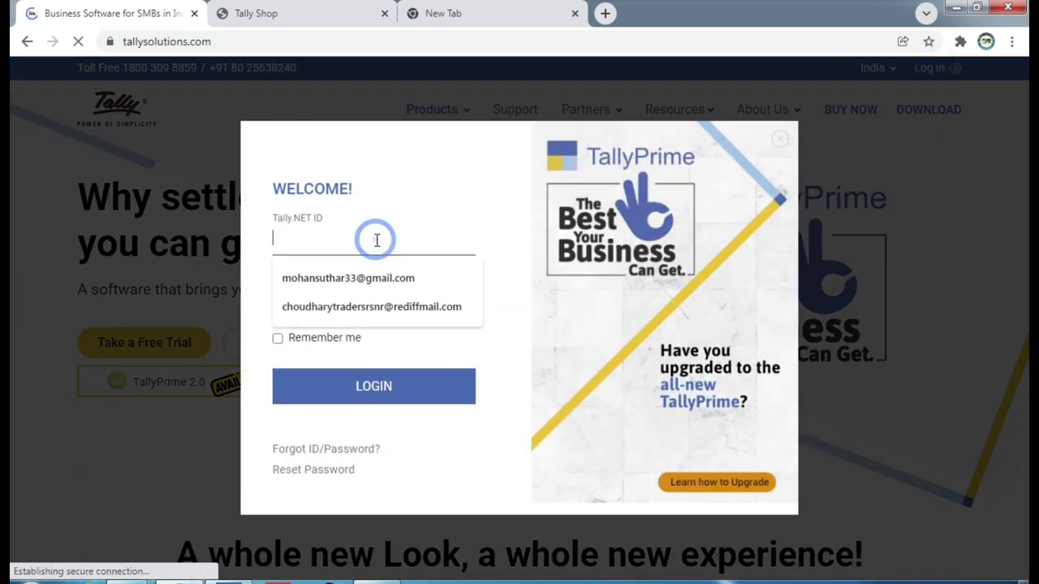
pyautogui.click(371, 278)
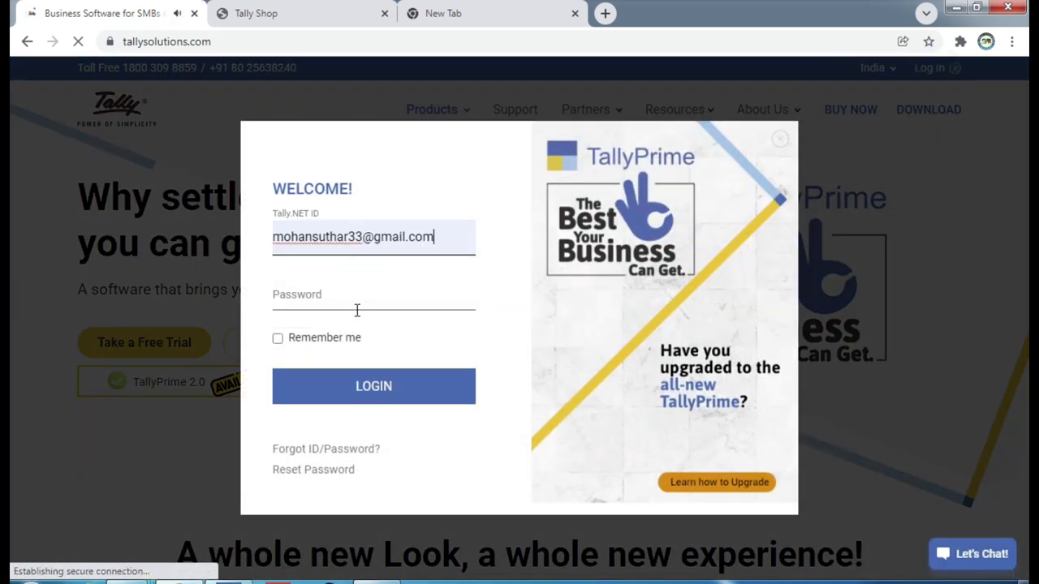
pyautogui.click(352, 305)
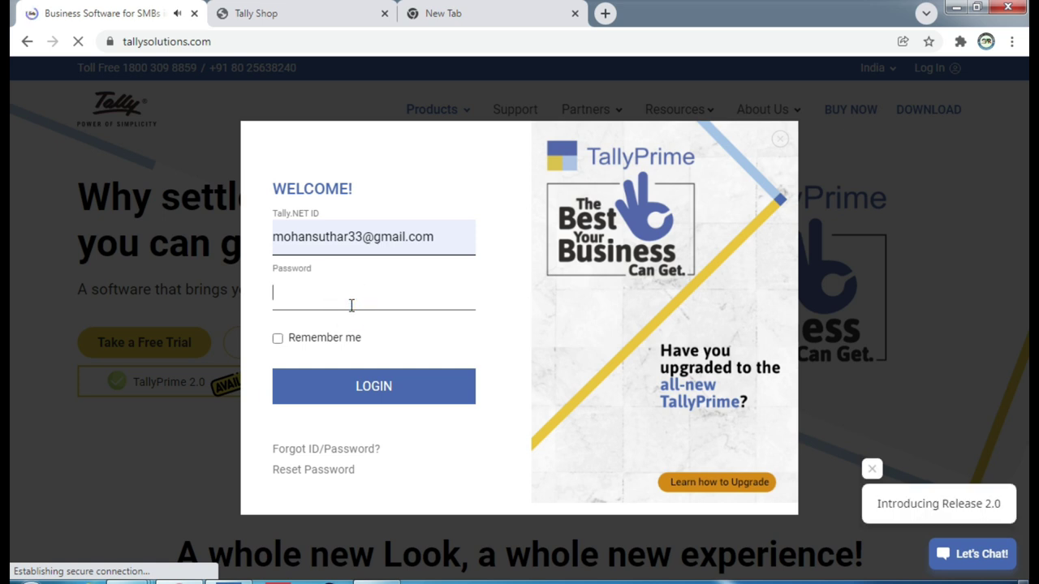
pyautogui.write('••••••')
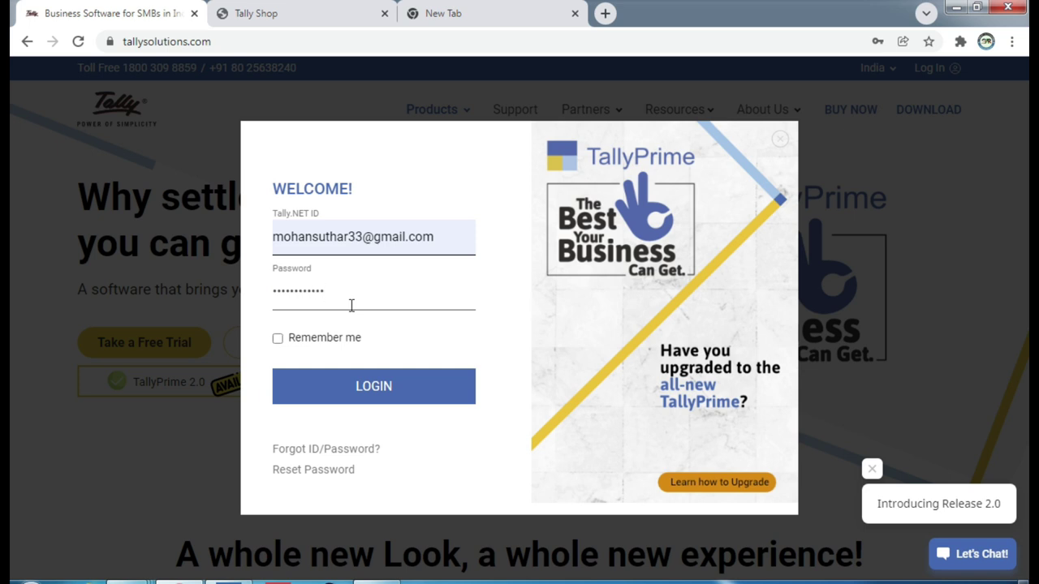
pyautogui.click(385, 389)
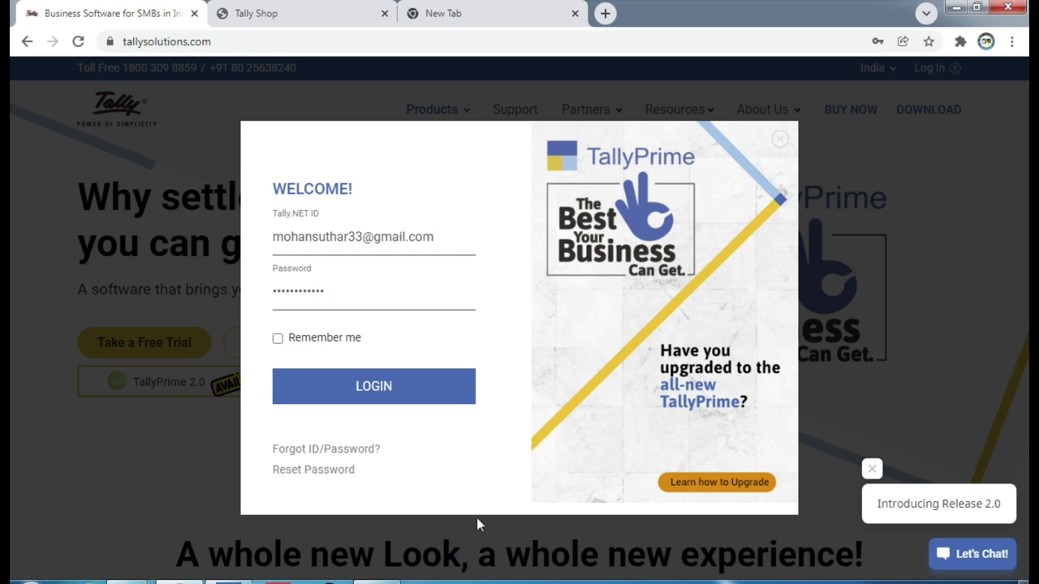
pyautogui.click(365, 391)
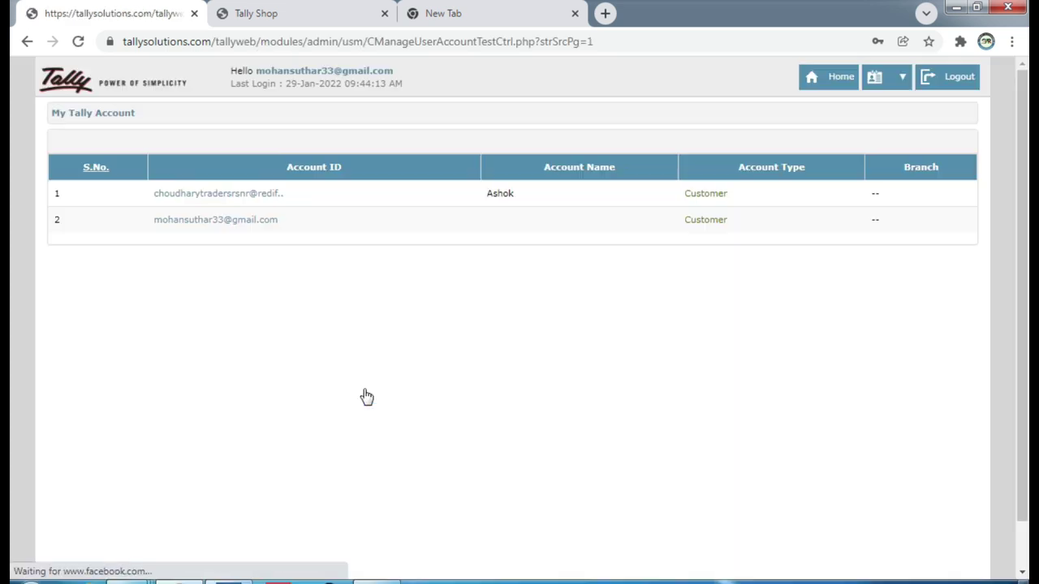
# Open the first Account ID, dismiss the 'Companies are offline' notice, and expand CONTROL CENTRE.
pyautogui.click(259, 195)
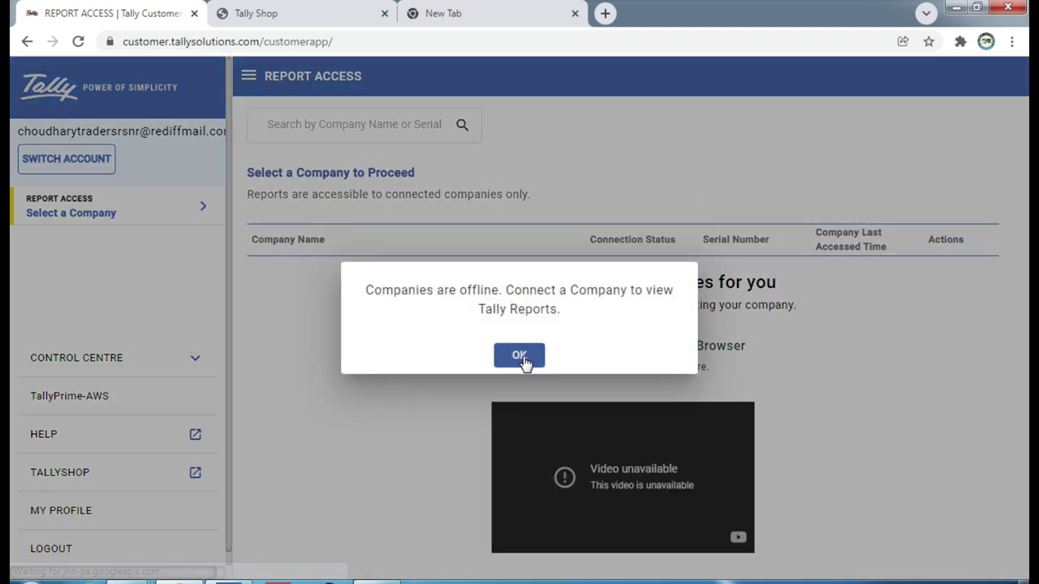
pyautogui.click(519, 357)
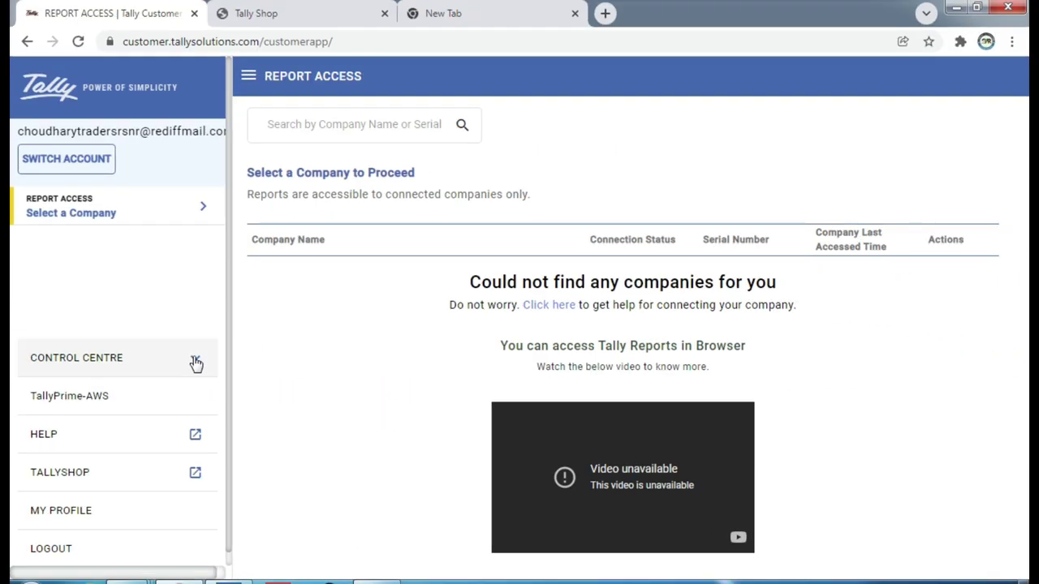
pyautogui.click(196, 361)
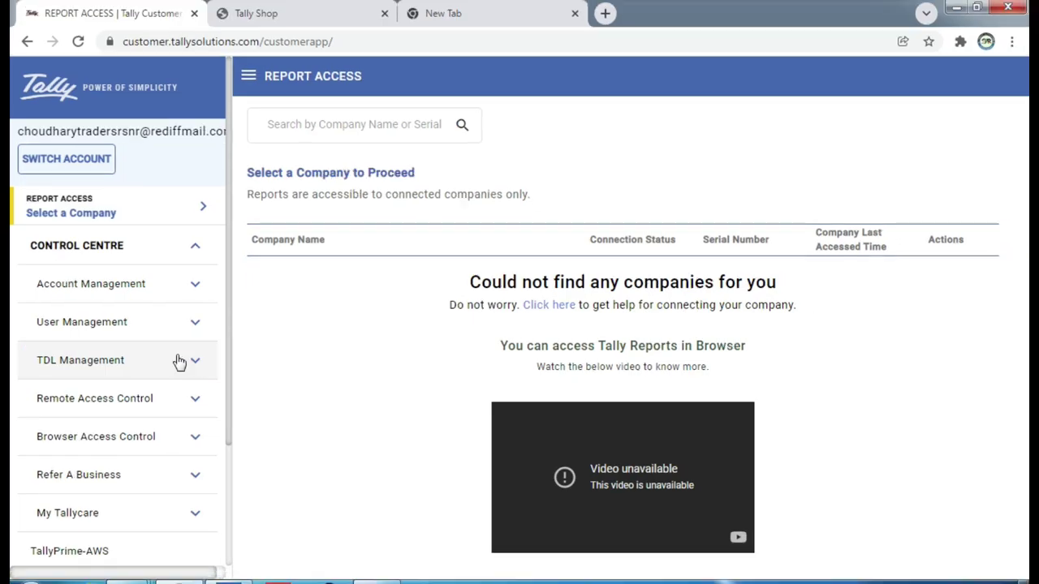
# Under TDL Management, open List of TDLs showing Customize Invoice 4.0 - Gold among four evaluation add-ons.
pyautogui.click(349, 363)
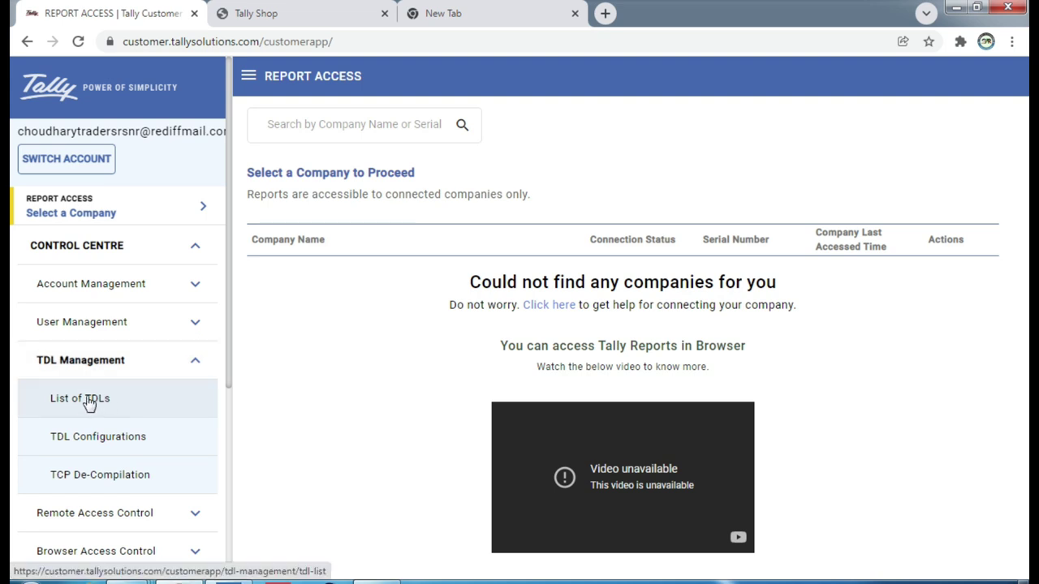
pyautogui.click(89, 404)
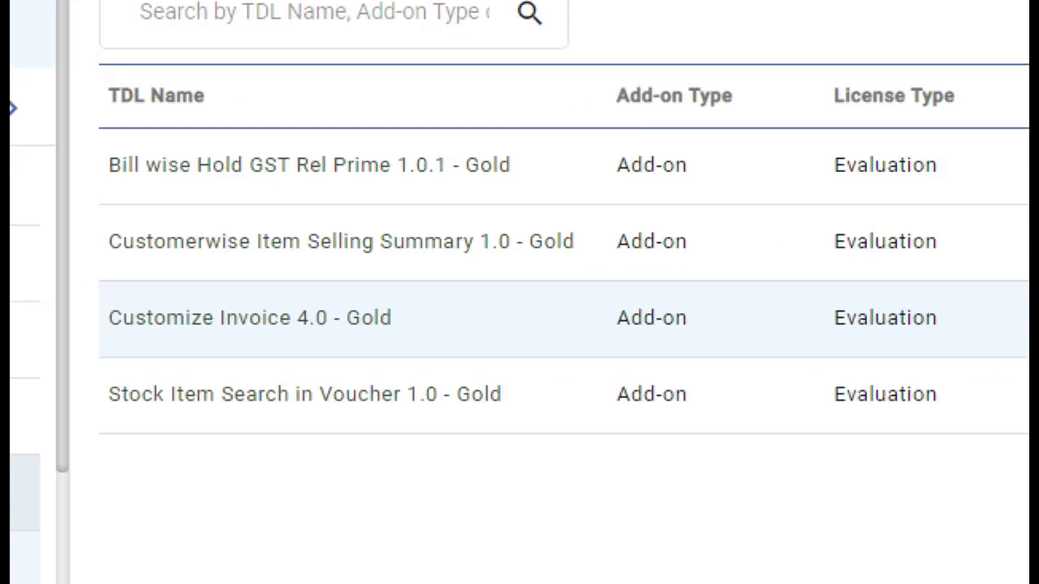
pyautogui.moveTo(86, 284)
pyautogui.mouseDown()
pyautogui.moveTo(319, 365)
pyautogui.moveTo(603, 347)
pyautogui.mouseUp()
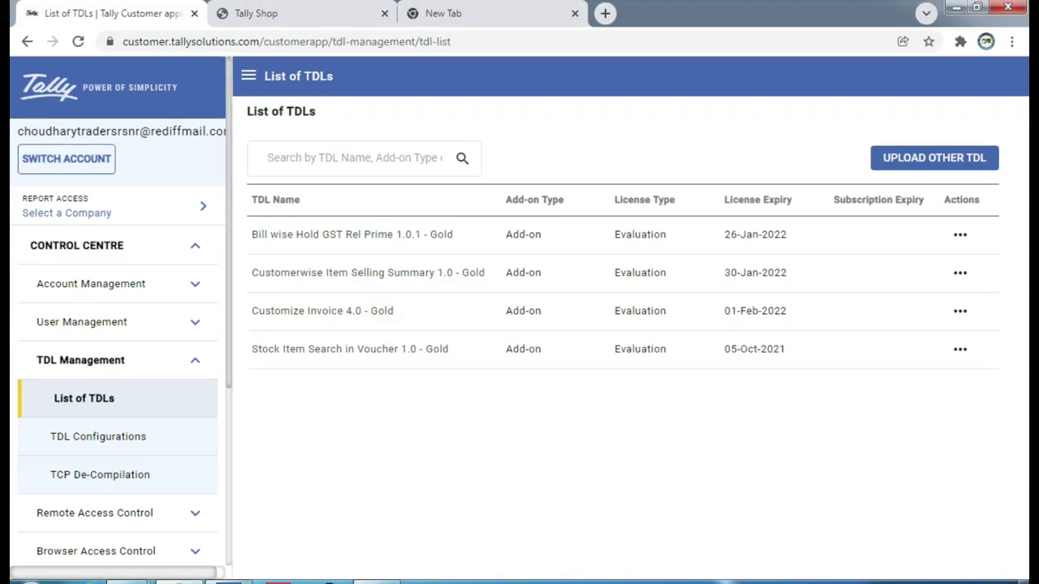
# In TallyPrime's Manage Local TDLs, set loading TDLs on startup back to Yes and return to the portal.
pyautogui.hotkey('alt', 'Tab')
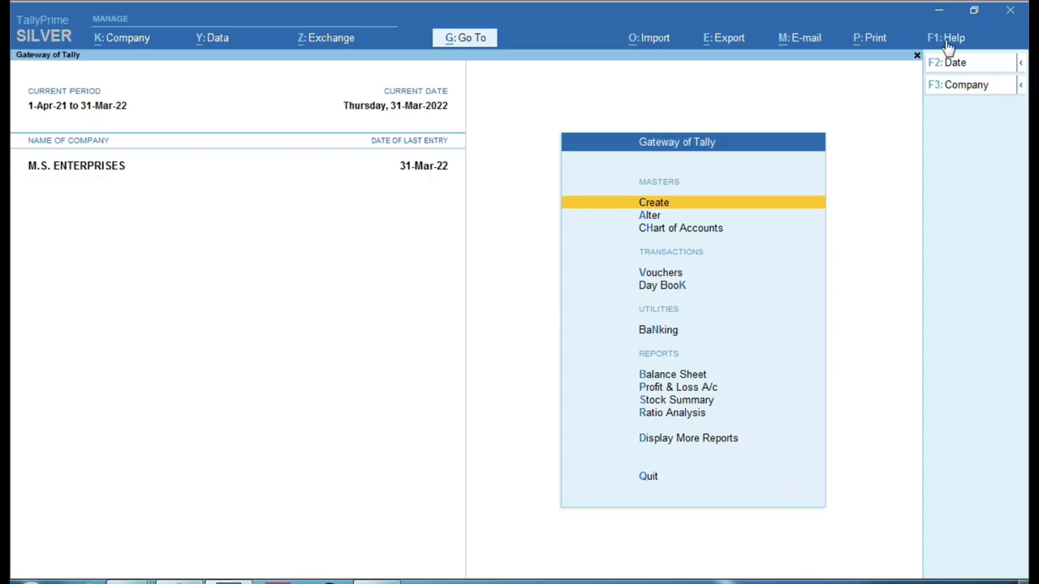
pyautogui.click(948, 41)
pyautogui.click(915, 159)
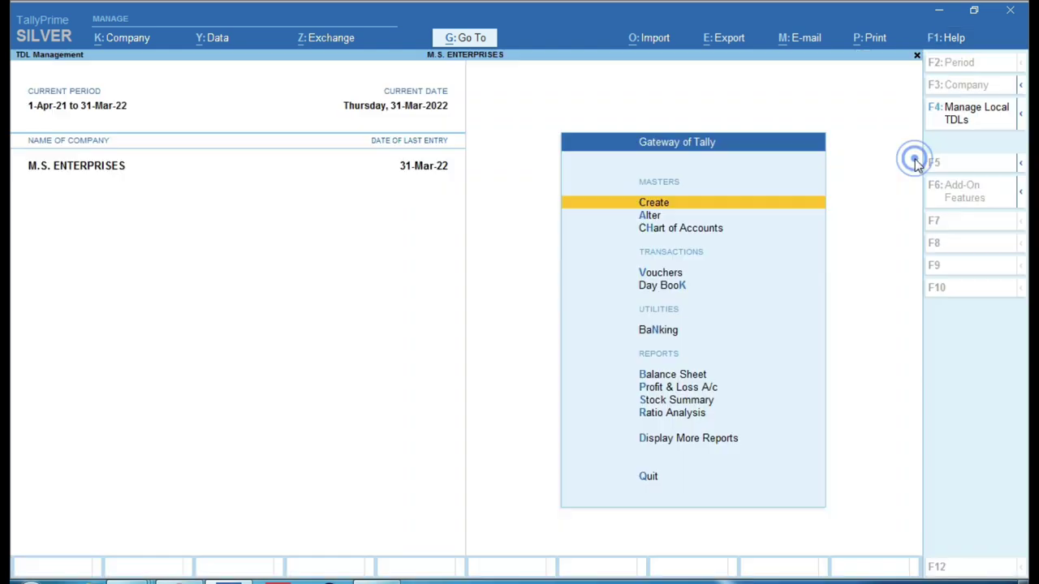
pyautogui.click(977, 113)
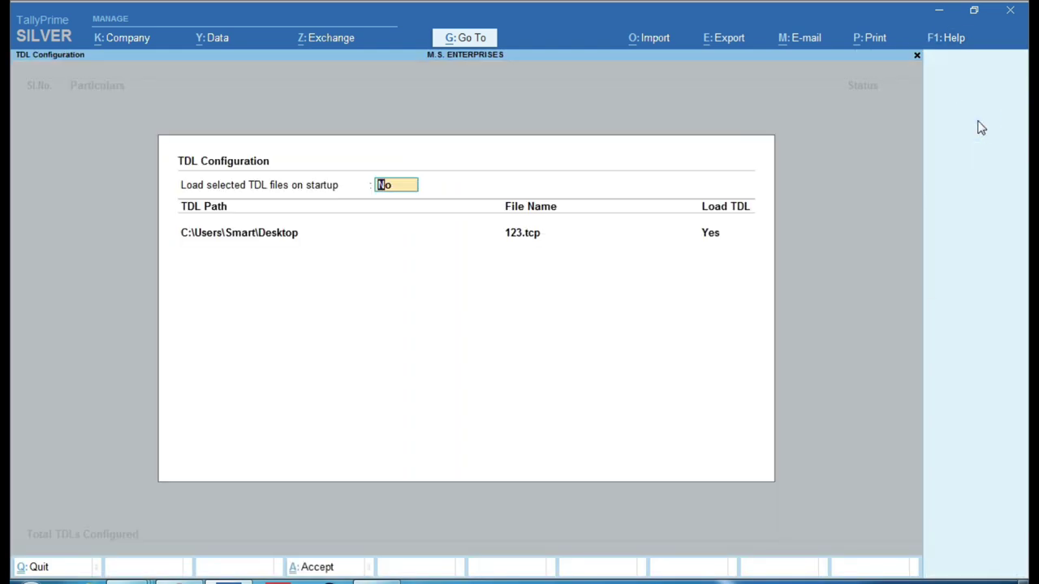
pyautogui.press('Return')
pyautogui.press('Return')
pyautogui.press('Return')
pyautogui.press('Return')
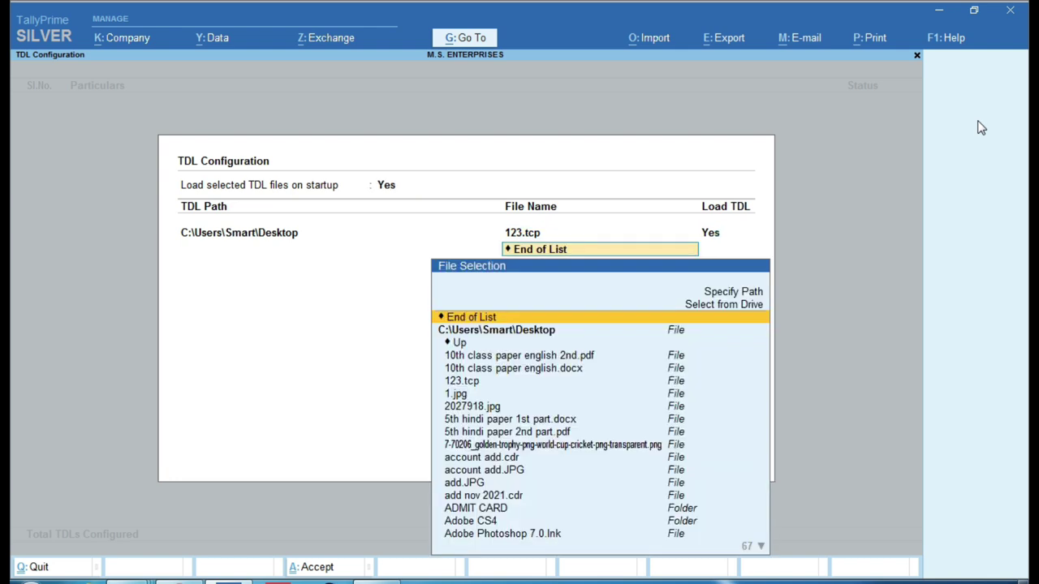
pyautogui.hotkey('ctrl', '1')
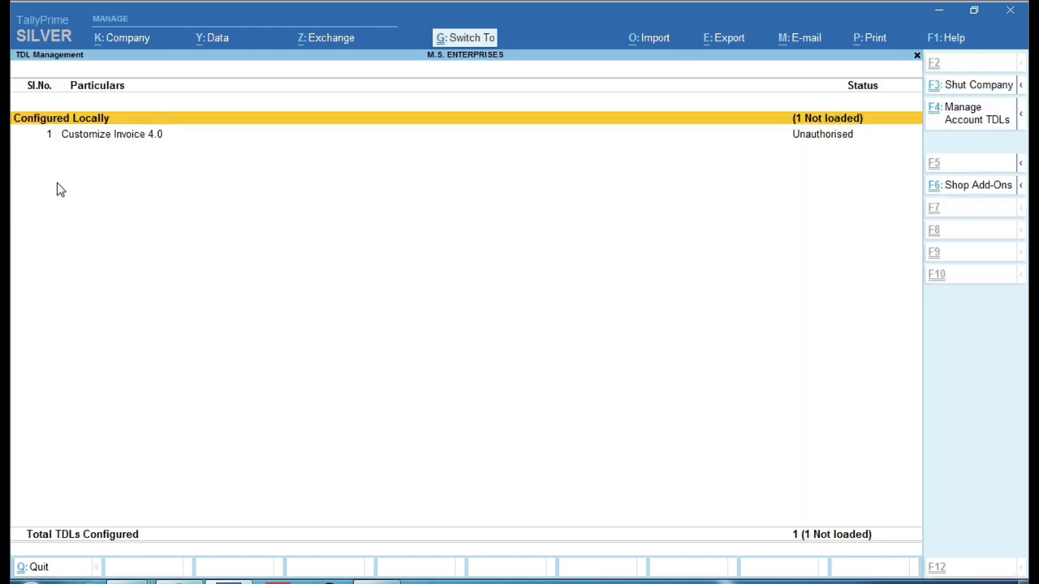
pyautogui.click(20, 168)
pyautogui.click(35, 122)
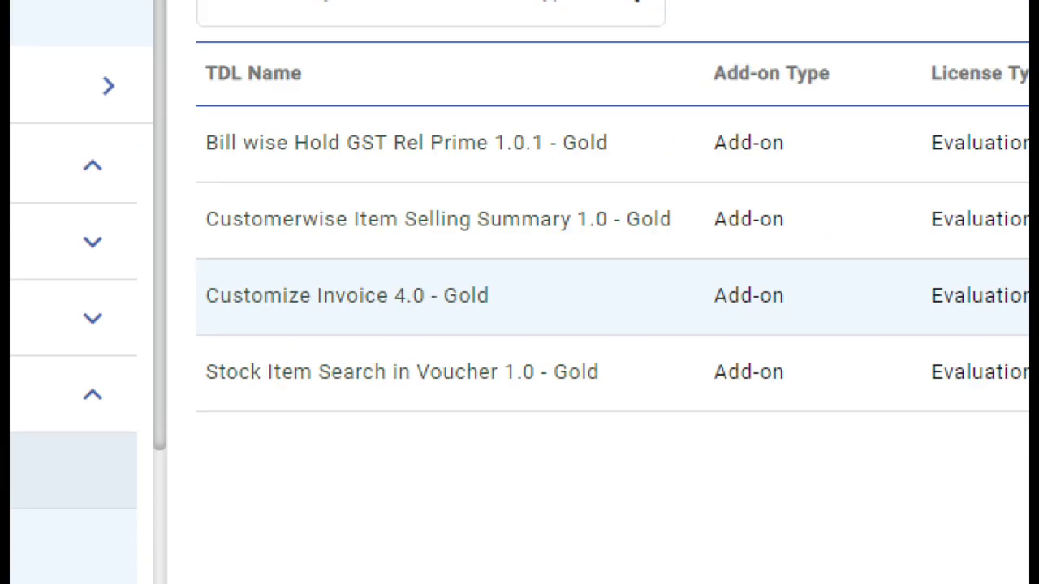
# Open the TDL Configurations page, listing six active configurations including Default TDL Config and Excel.
pyautogui.click(299, 328)
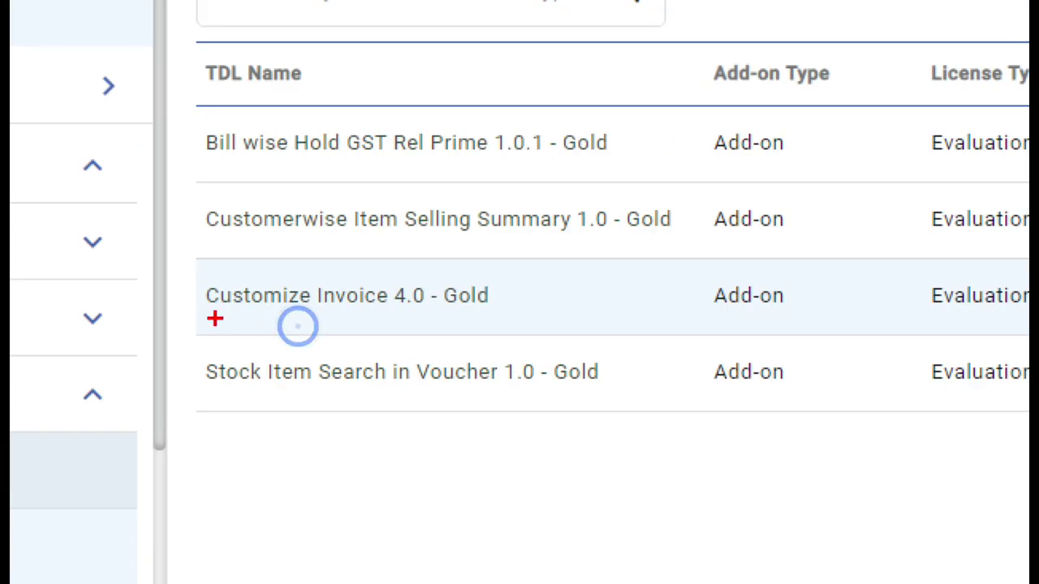
pyautogui.moveTo(244, 297); pyautogui.dragTo(331, 328)
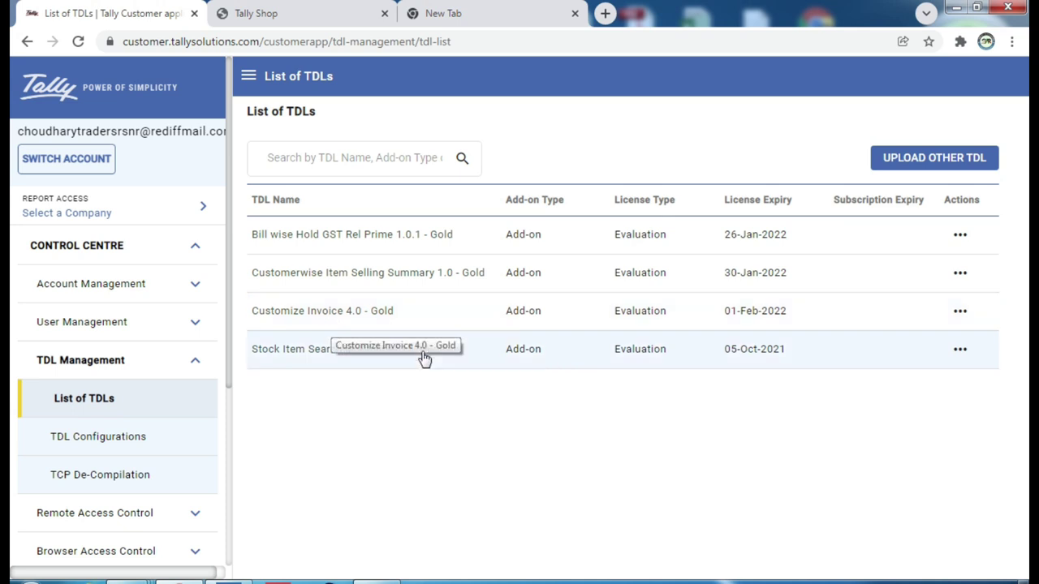
pyautogui.click(119, 442)
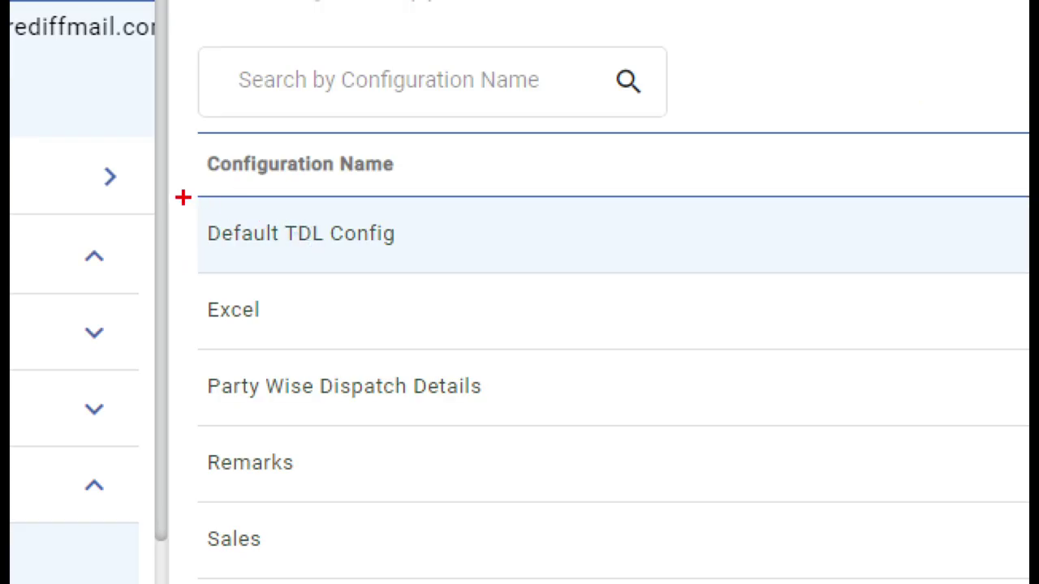
# Check that Default TDL Config includes Customize Invoice 4.0 - Gold, then go back to List of TDLs.
pyautogui.moveTo(239, 218)
pyautogui.mouseDown()
pyautogui.moveTo(271, 247)
pyautogui.moveTo(370, 247)
pyautogui.mouseUp()
pyautogui.click(325, 241)
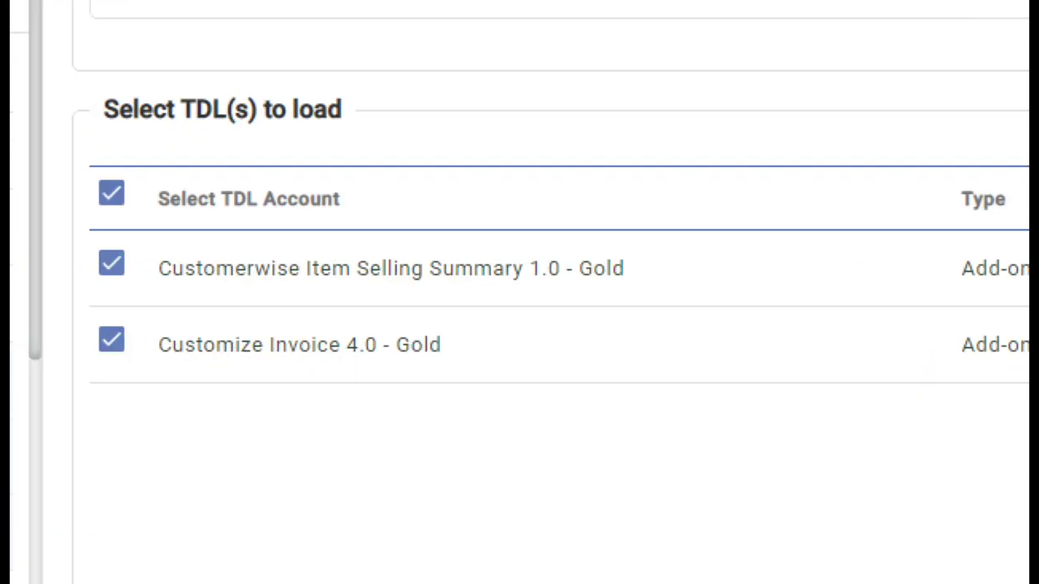
pyautogui.click(419, 418)
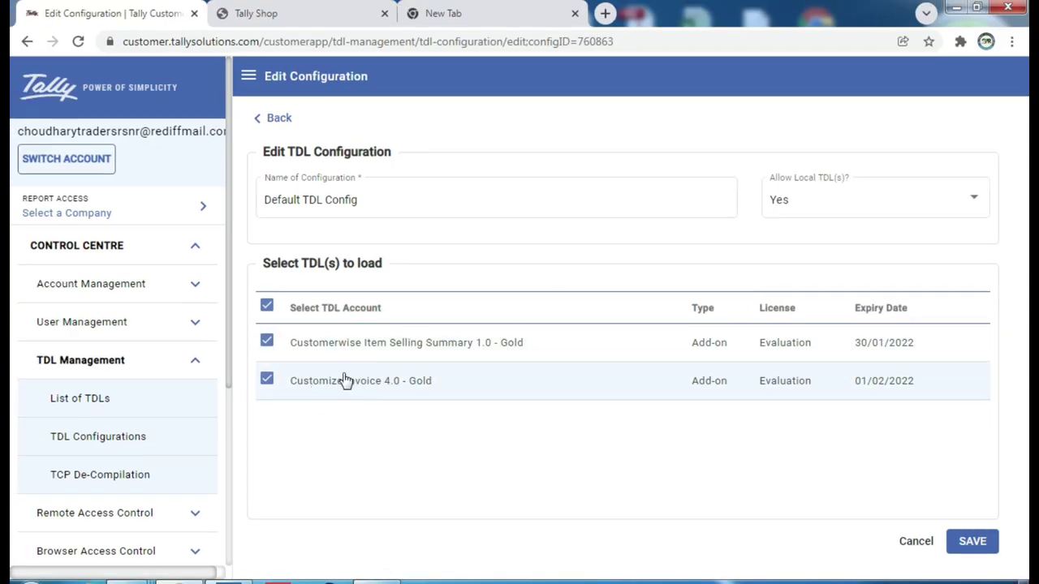
pyautogui.click(89, 401)
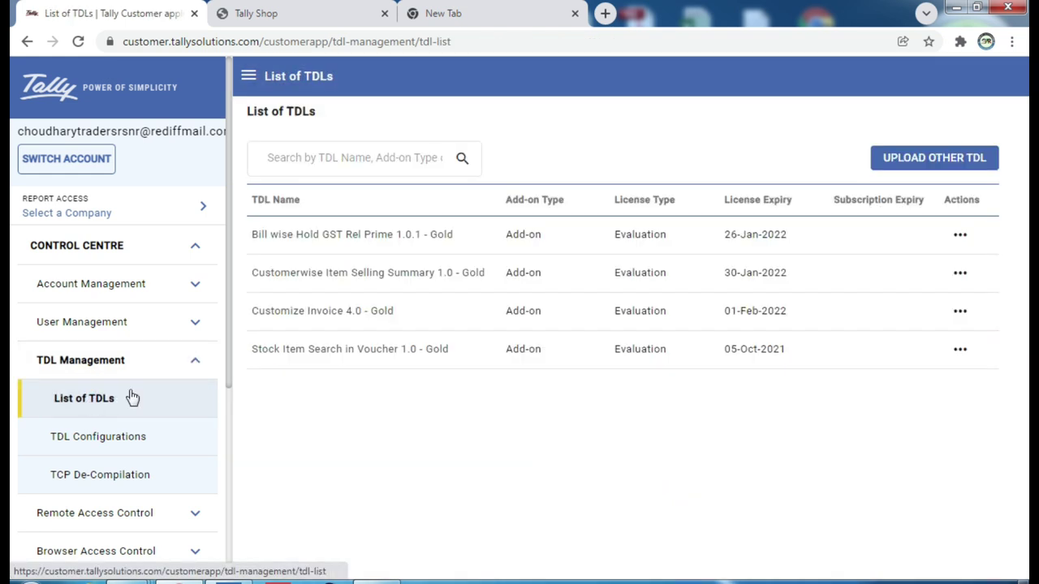
# Save Default TDL Config with both Customerwise Item Selling Summary 1.0 and Customize Invoice 4.0 Gold checked.
pyautogui.click(108, 438)
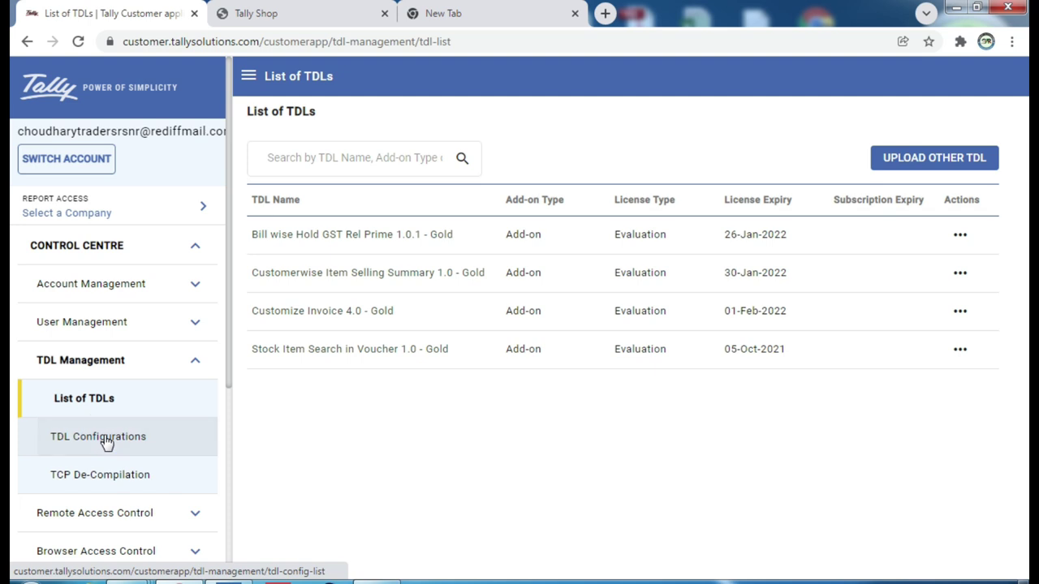
pyautogui.click(104, 449)
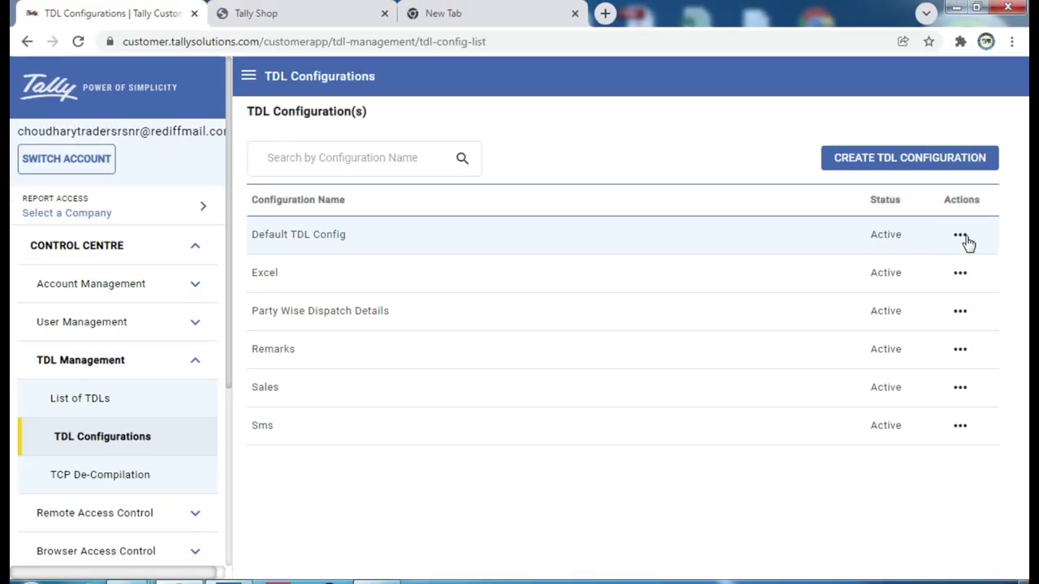
pyautogui.click(962, 236)
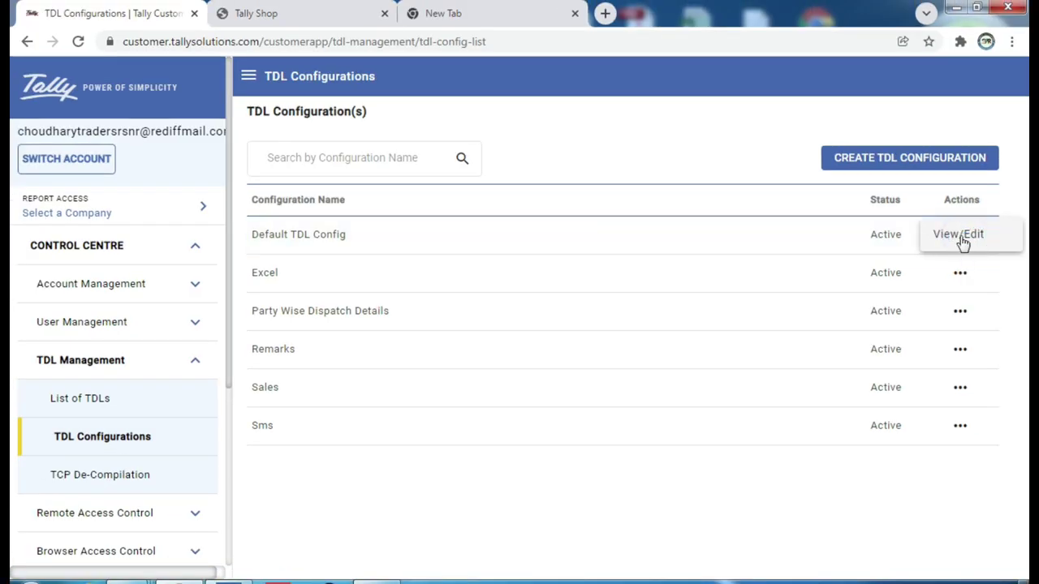
pyautogui.click(960, 235)
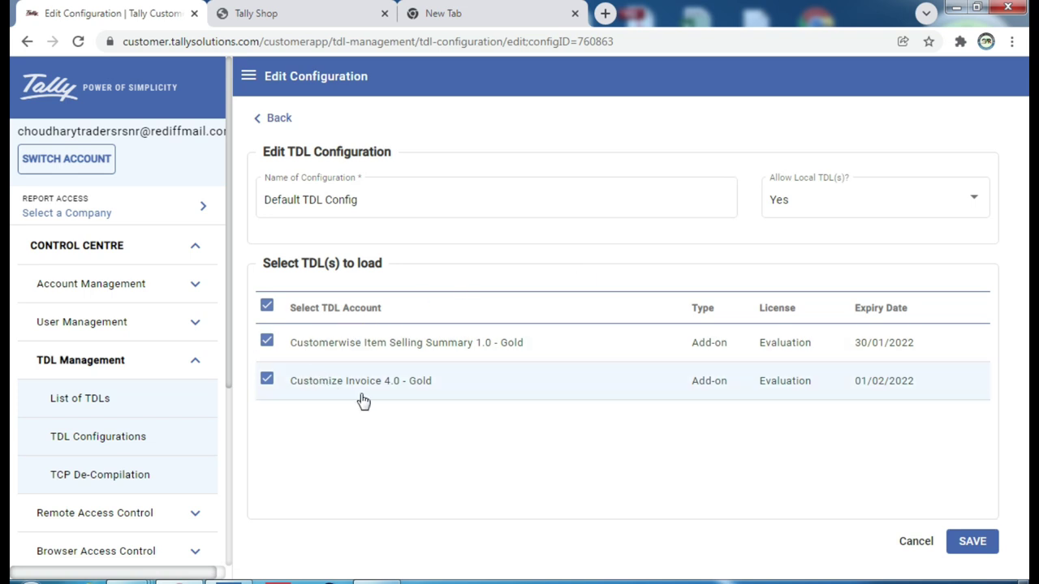
pyautogui.click(966, 546)
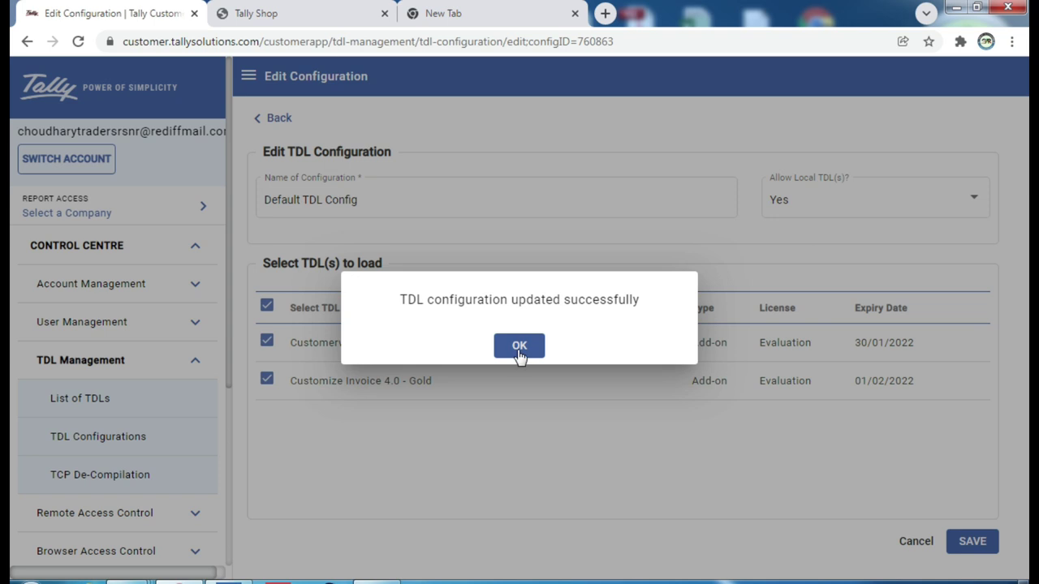
pyautogui.click(520, 347)
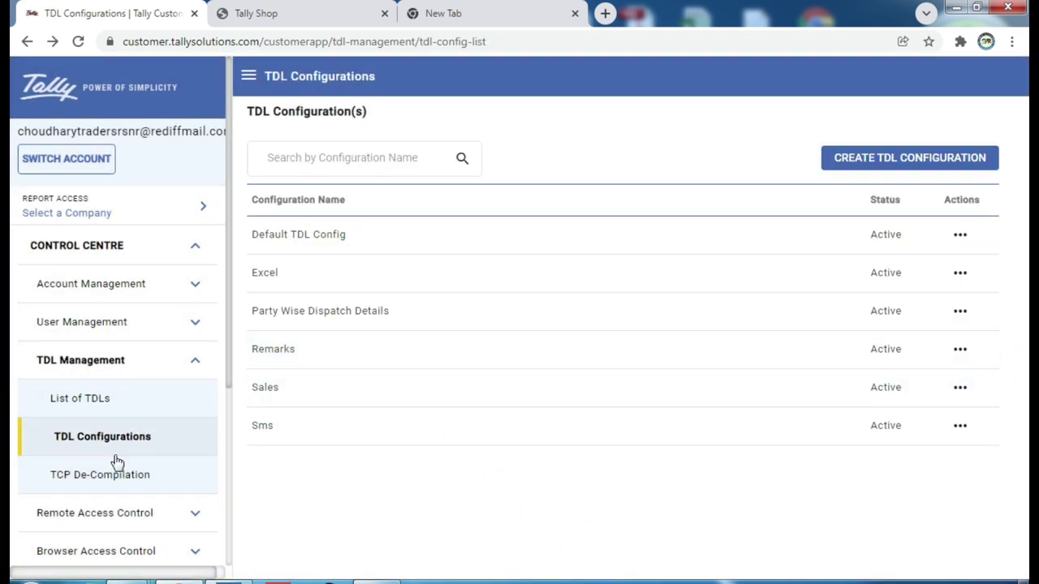
# Inspect the Customize Invoice 4.0 - Gold entry in List of TDLs, then return to configurations.
pyautogui.click(90, 403)
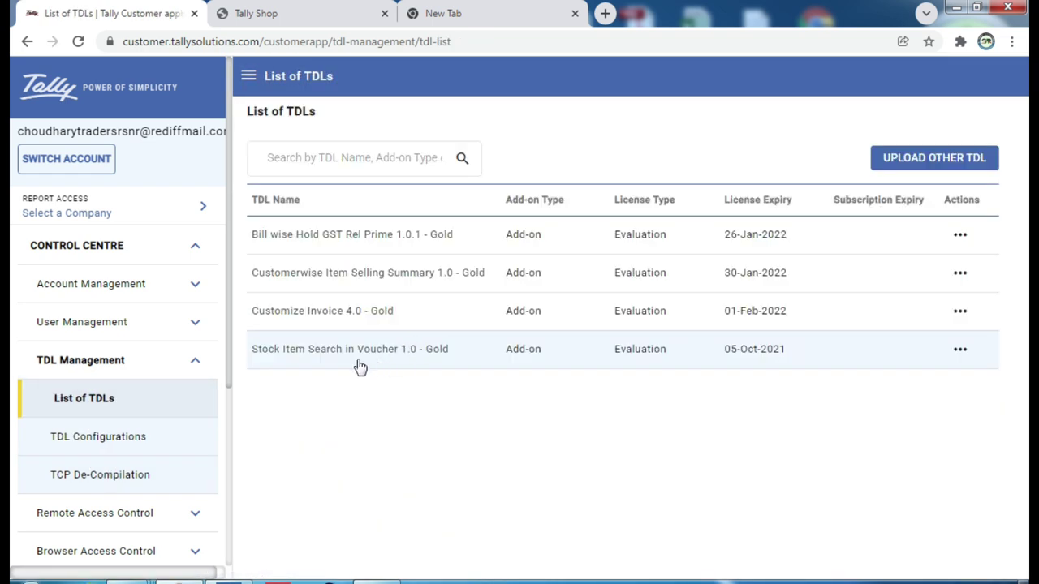
pyautogui.click(328, 313)
pyautogui.click(510, 348)
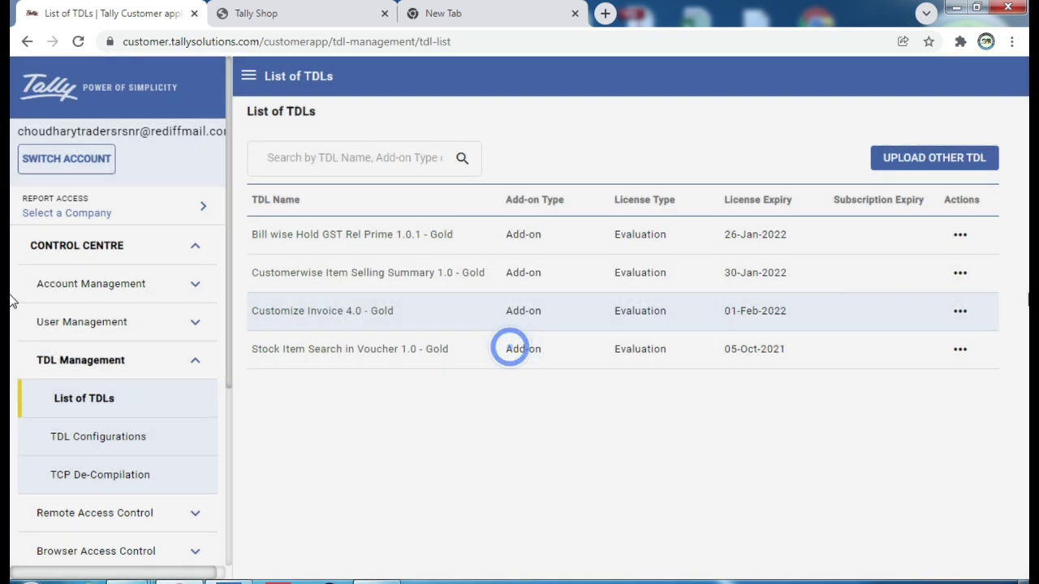
pyautogui.click(960, 311)
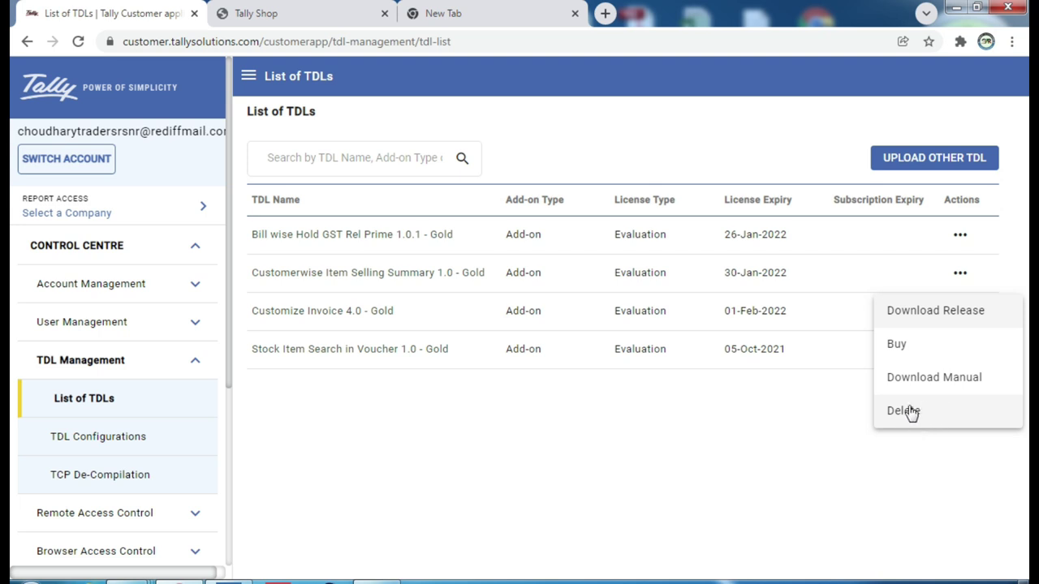
pyautogui.click(687, 429)
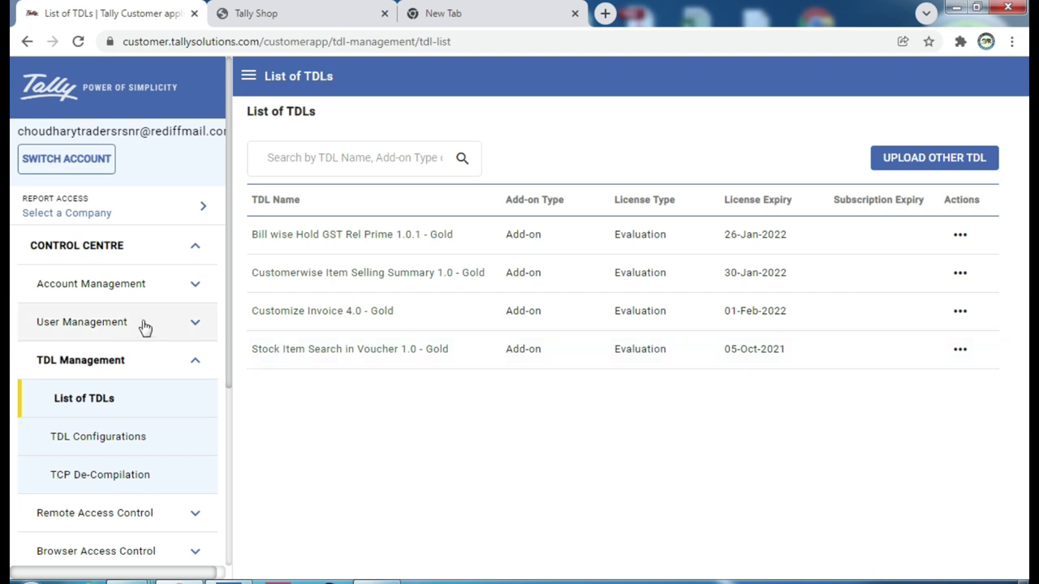
pyautogui.scroll(-2, 133, 325)
pyautogui.click(118, 278)
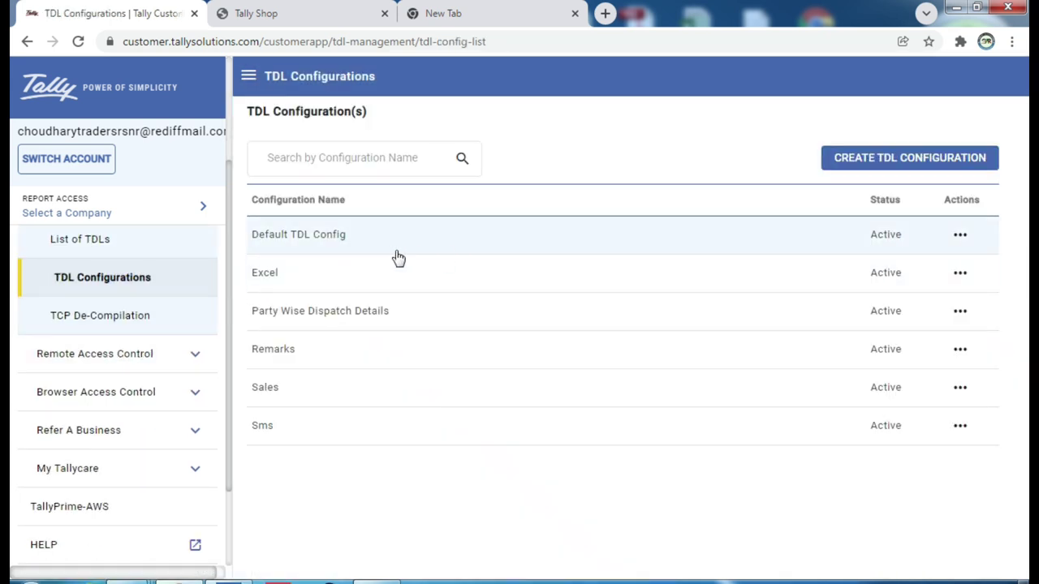
# Set Allow Local TDL(s)? to Yes in Default TDL Config.
pyautogui.click(325, 234)
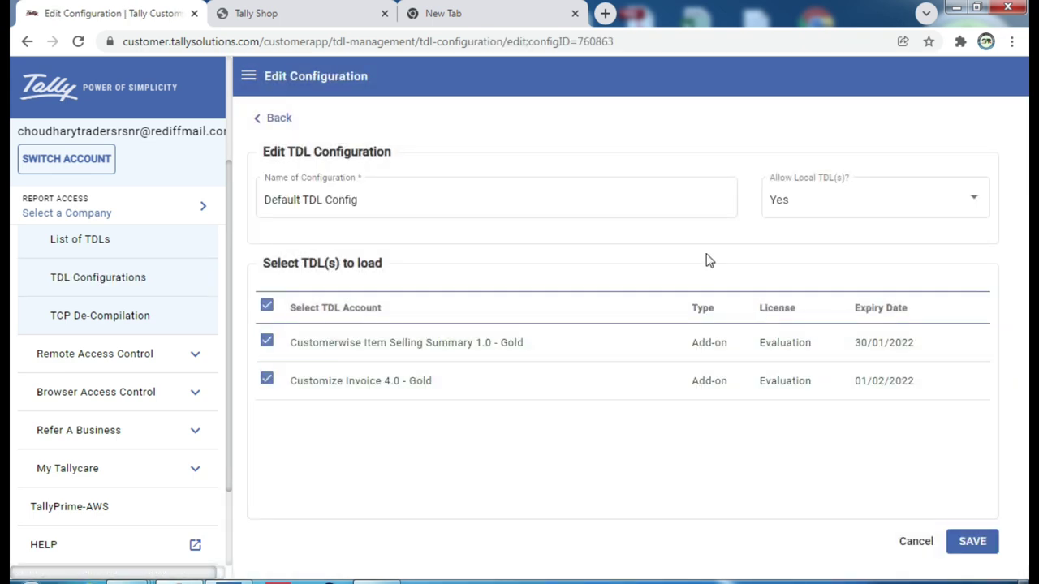
pyautogui.click(911, 207)
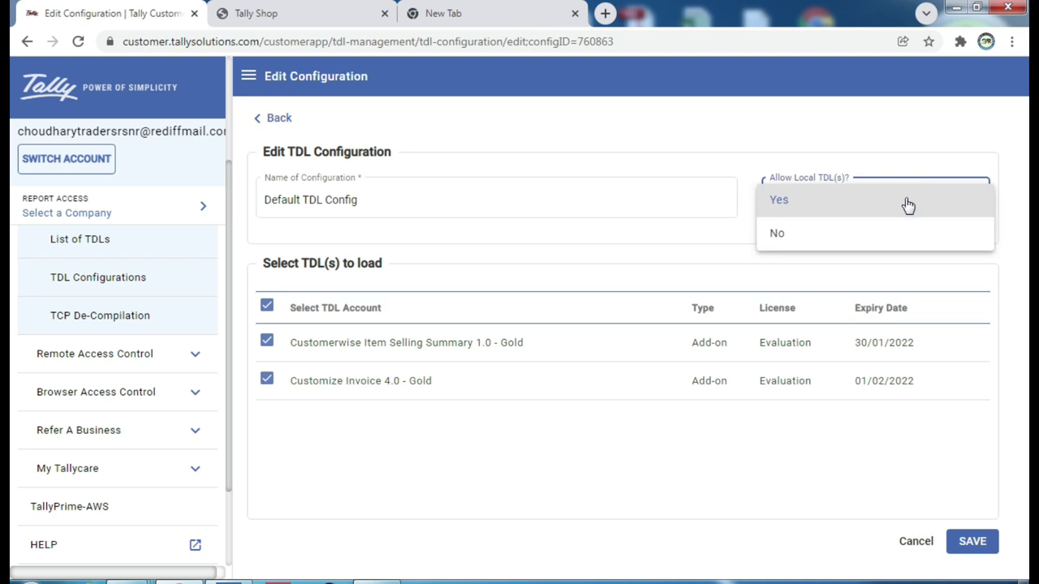
pyautogui.click(794, 203)
pyautogui.click(815, 202)
pyautogui.click(782, 235)
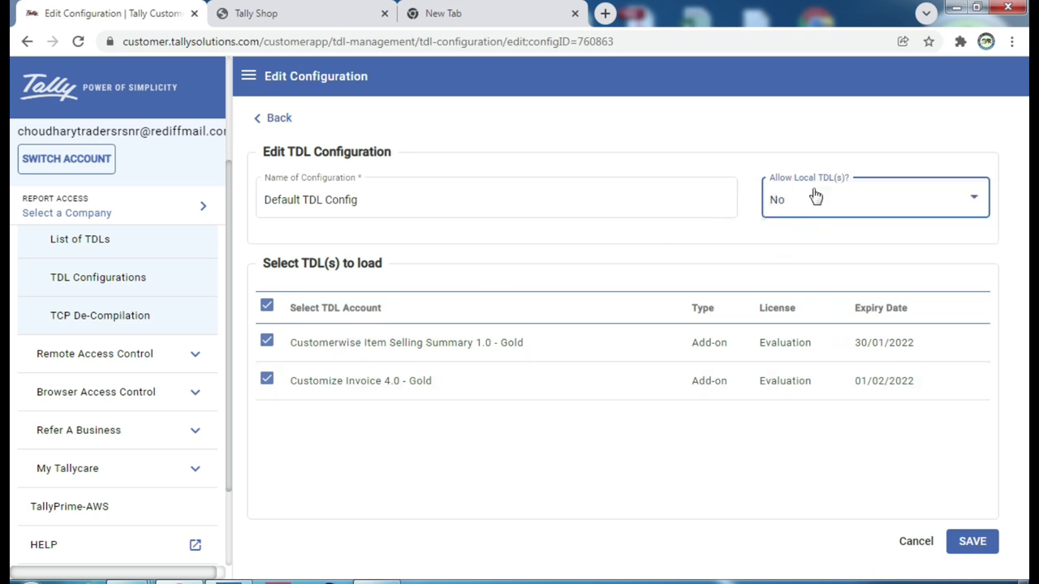
pyautogui.click(851, 202)
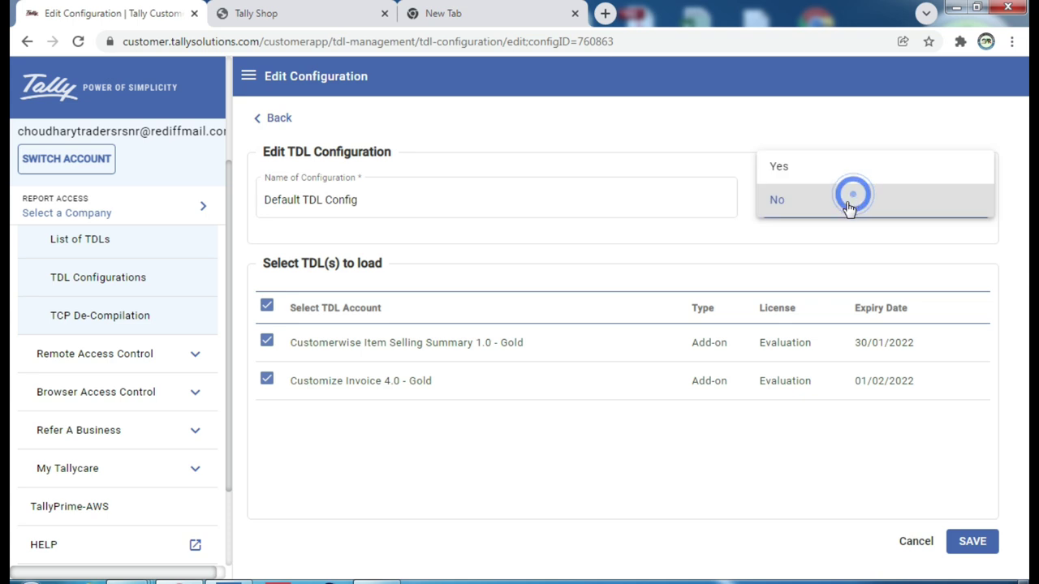
pyautogui.click(789, 168)
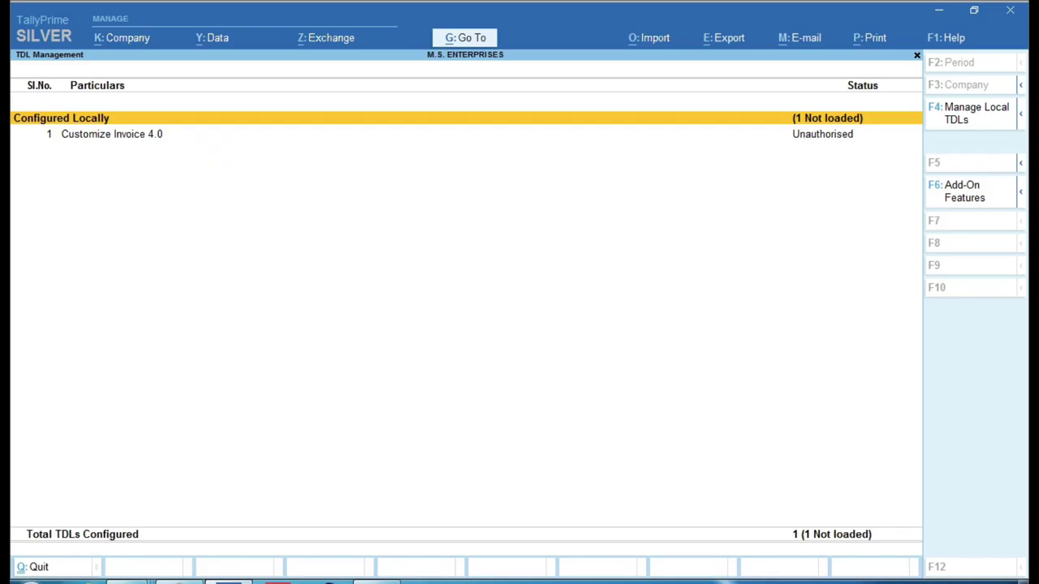
# Back in TallyPrime, leave TDL Management and open License Information from the SILVER logo.
pyautogui.click(243, 581)
pyautogui.press('Escape')
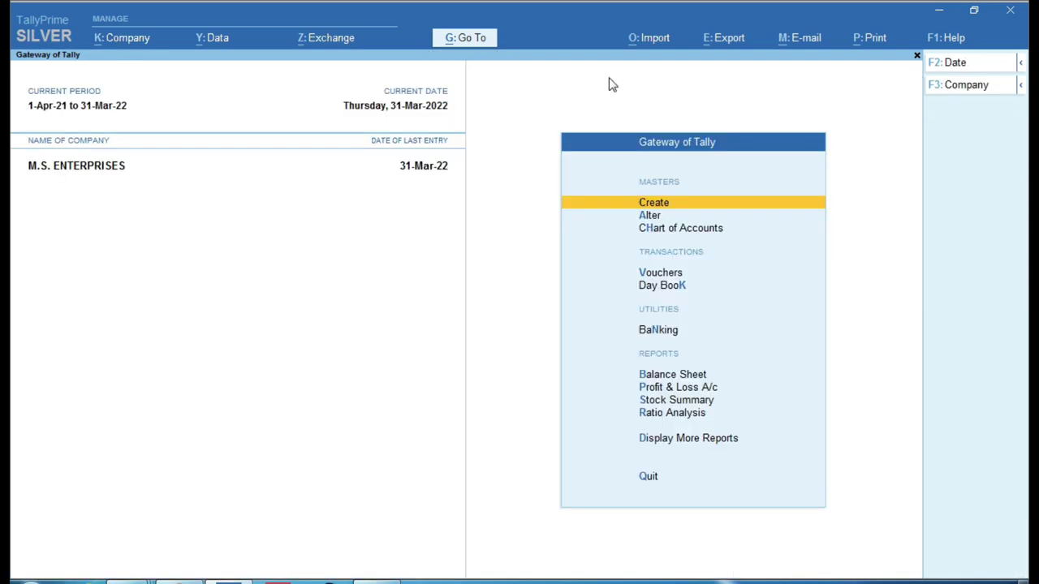
pyautogui.click(45, 37)
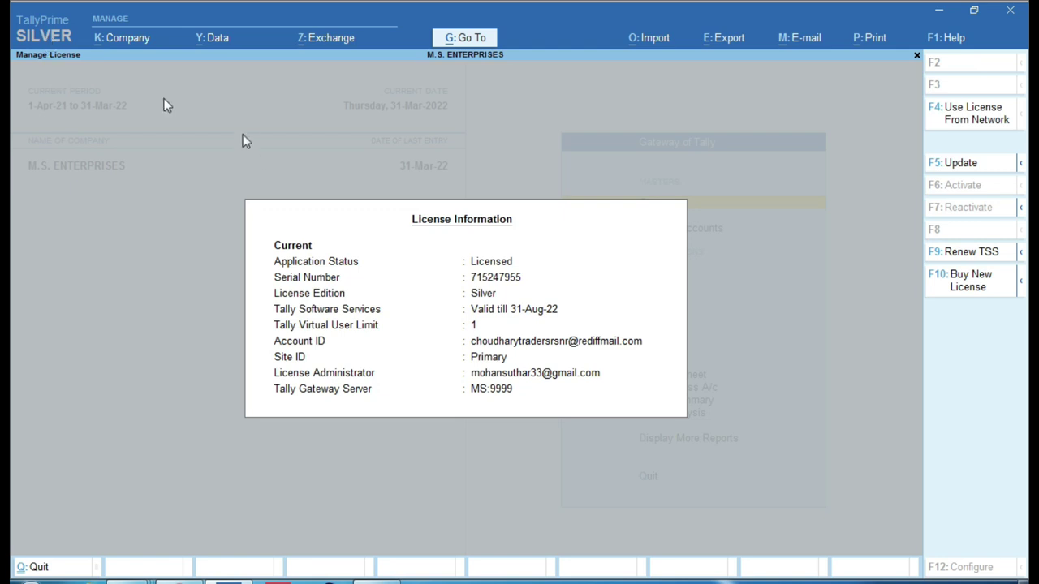
# Start the F5: Update licence action and enter the administrator's Tally.NET ID.
pyautogui.click(974, 156)
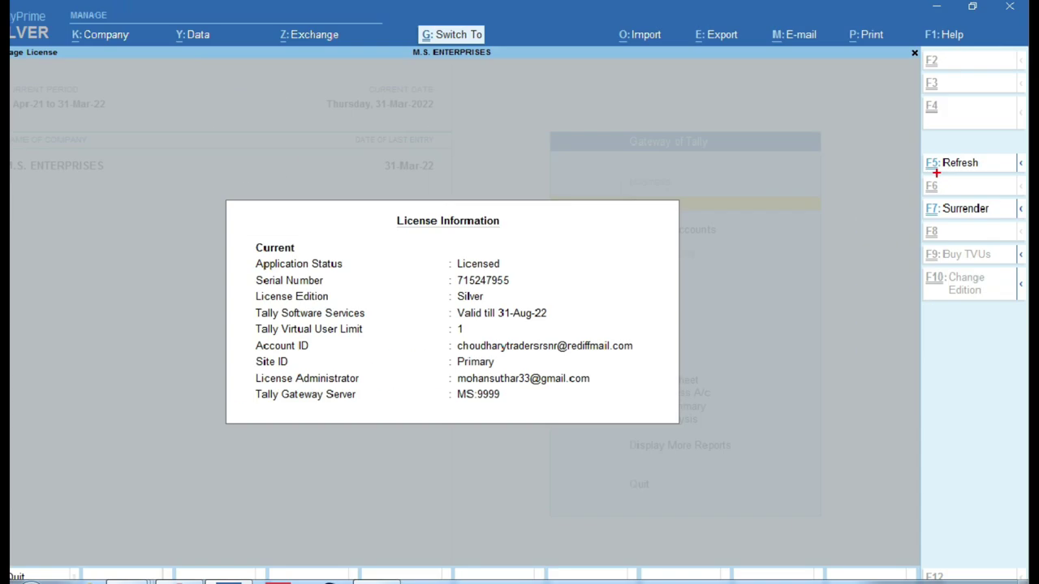
pyautogui.click(872, 191)
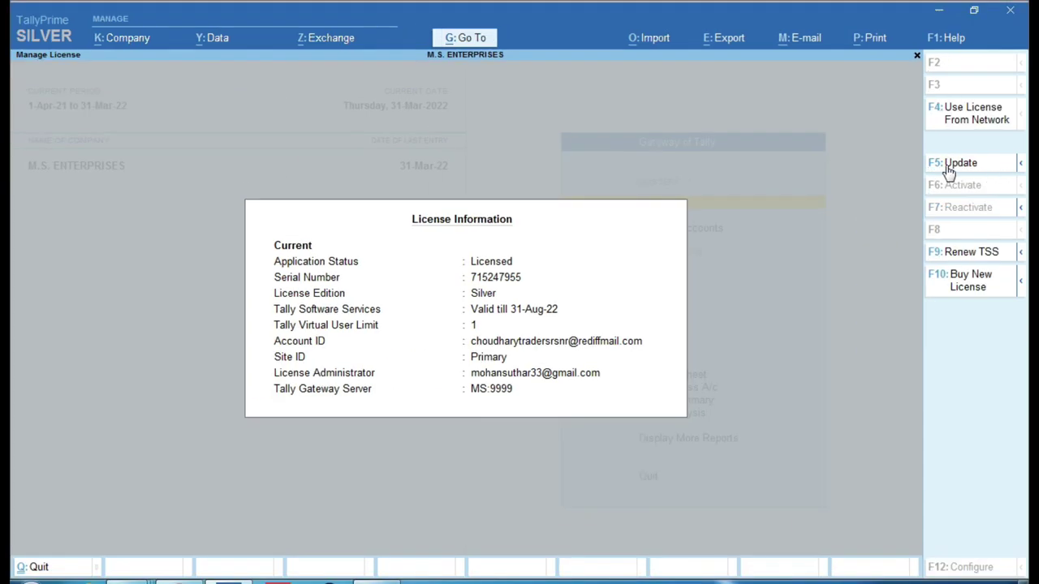
pyautogui.click(966, 164)
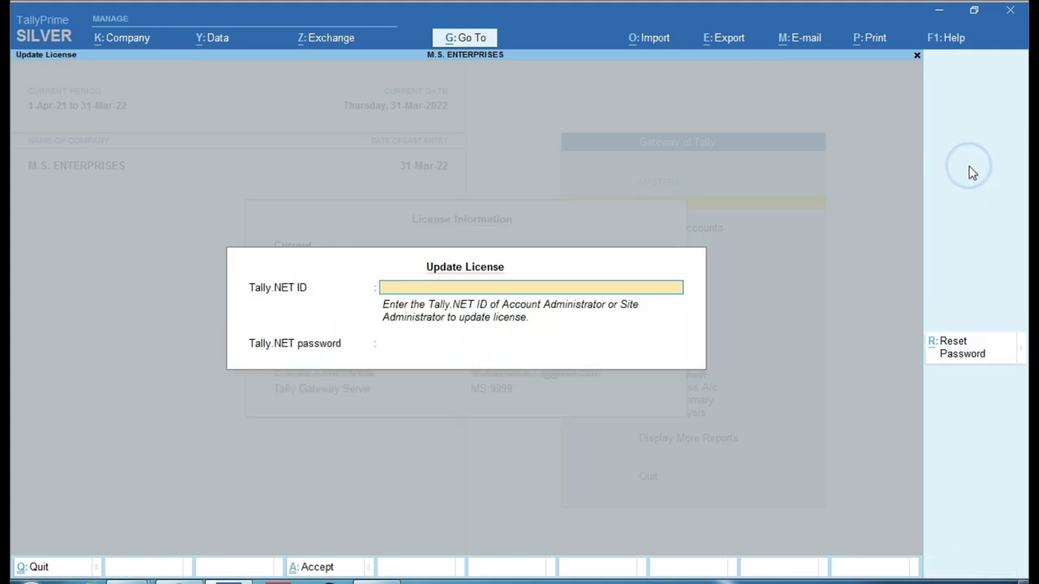
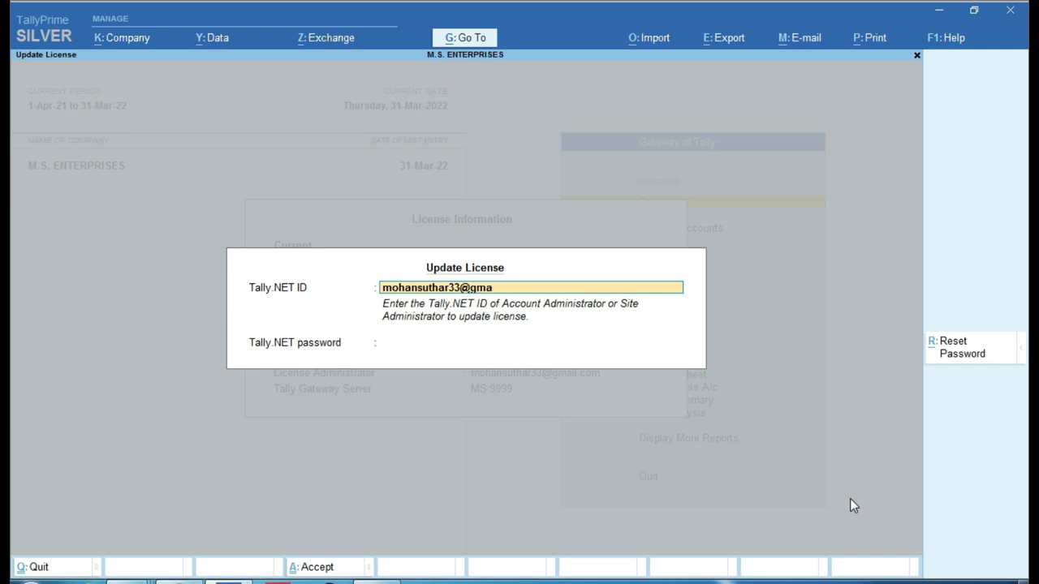
pyautogui.press('Return')
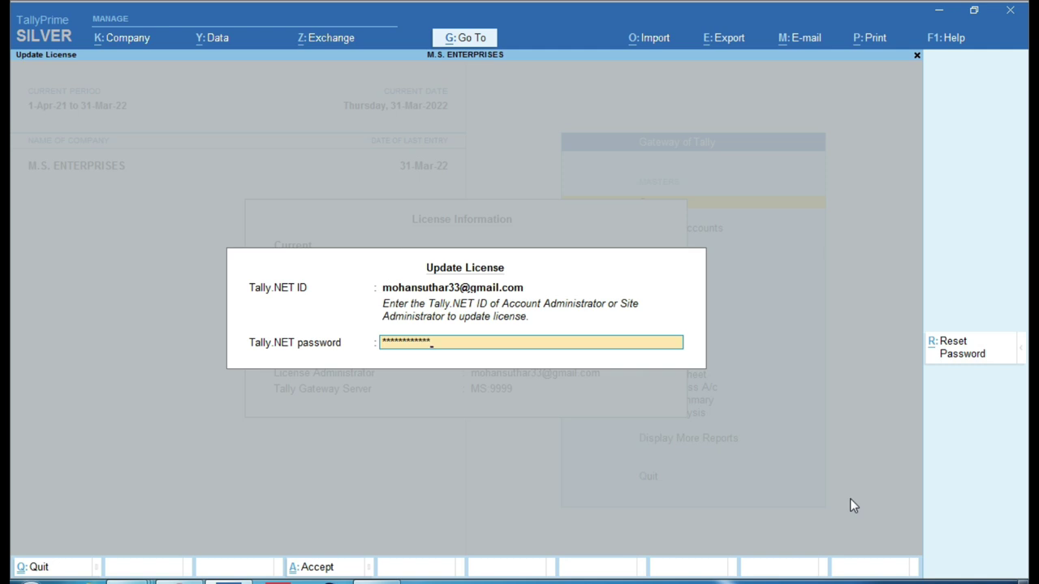
# Submit the password and acknowledge 'License updated successfully' so TallyPrime restarts.
pyautogui.press('Return')
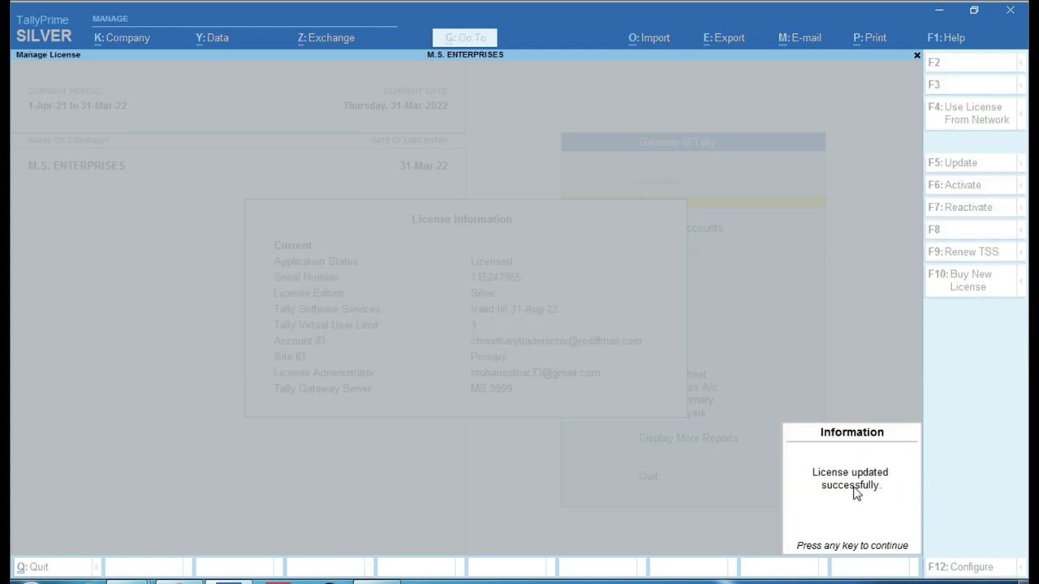
pyautogui.moveTo(737, 419)
pyautogui.mouseDown()
pyautogui.moveTo(855, 528)
pyautogui.moveTo(982, 540)
pyautogui.mouseUp()
pyautogui.press('Return')
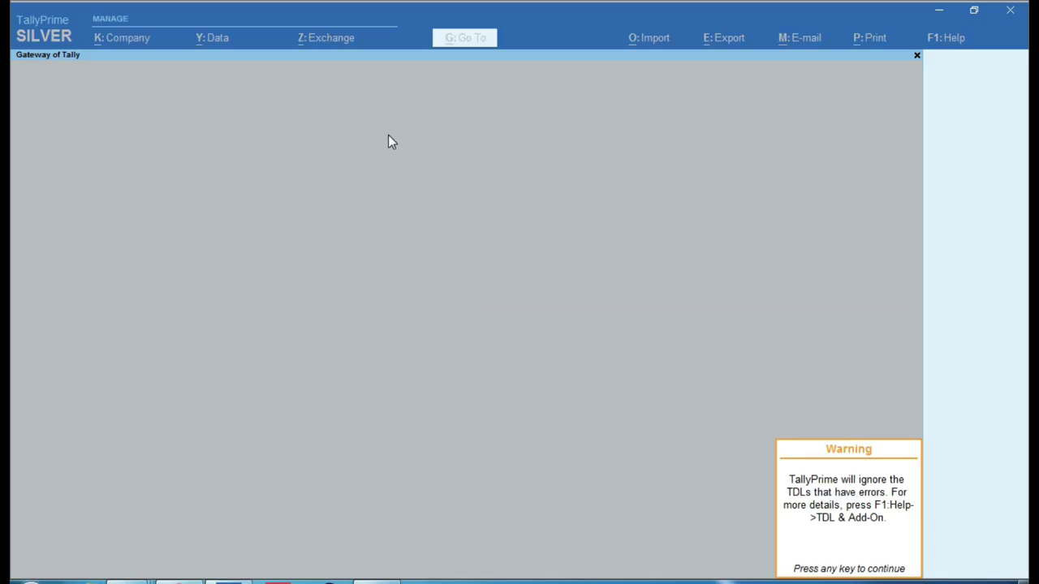
# Dismiss the TDL warning, open M.S. ENTERPRISES, and go to Help > TDLs & AddOns.
pyautogui.press('Return')
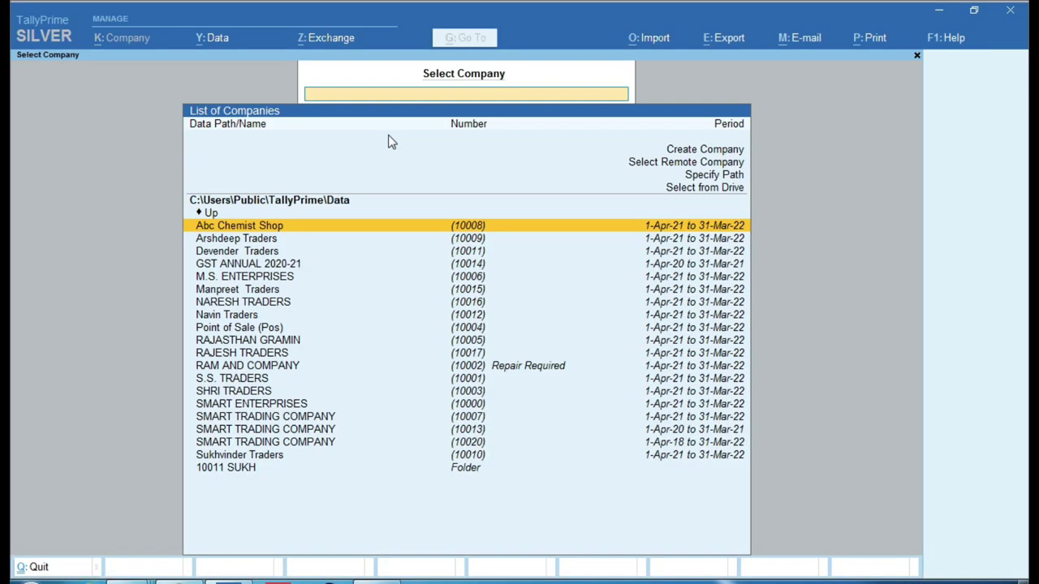
pyautogui.press('Down')
pyautogui.press('Down')
pyautogui.press('Down')
pyautogui.press('Down')
pyautogui.press('Return')
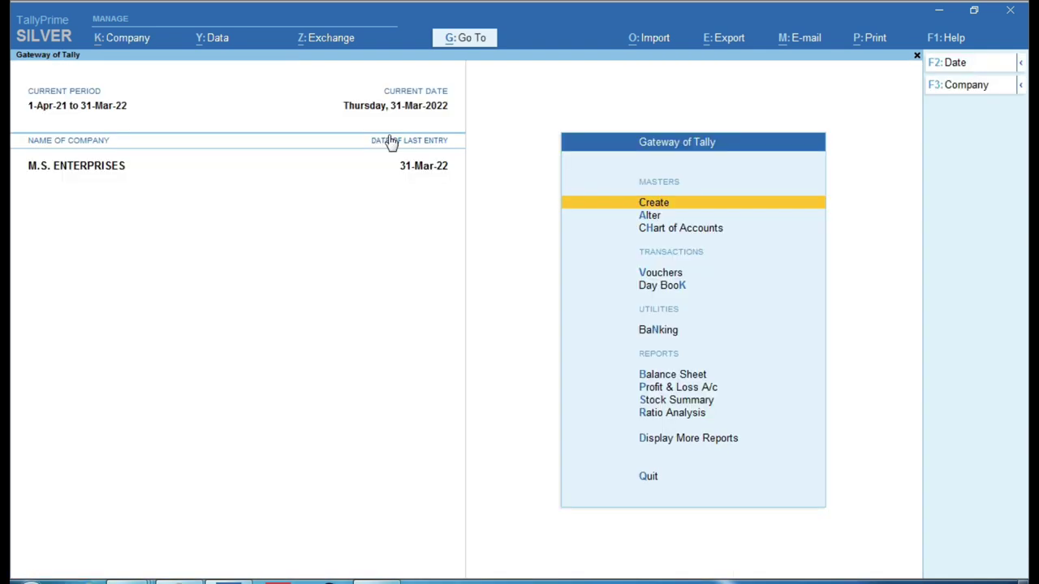
pyautogui.press('Up')
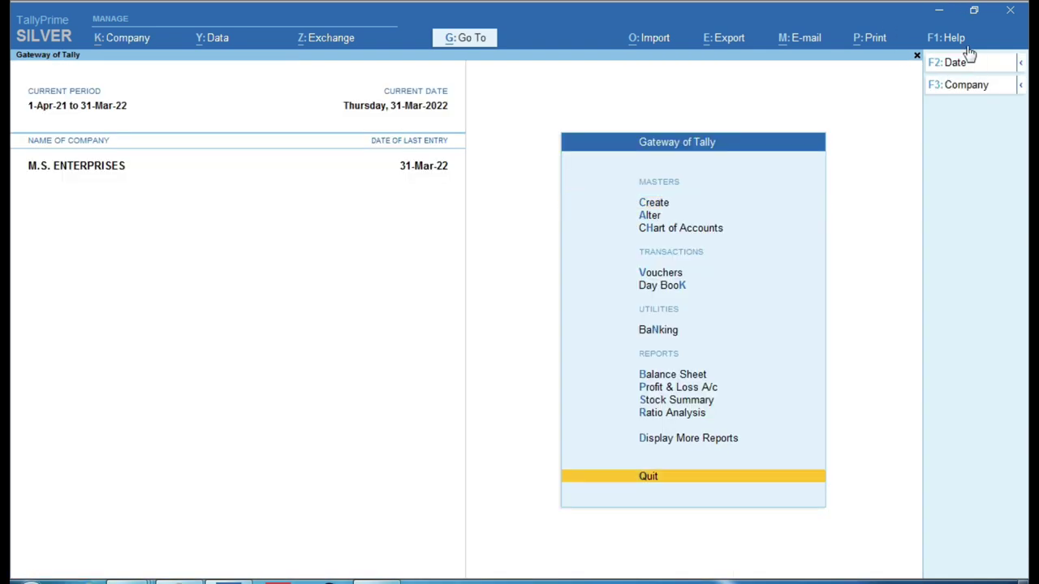
pyautogui.click(956, 38)
pyautogui.click(919, 159)
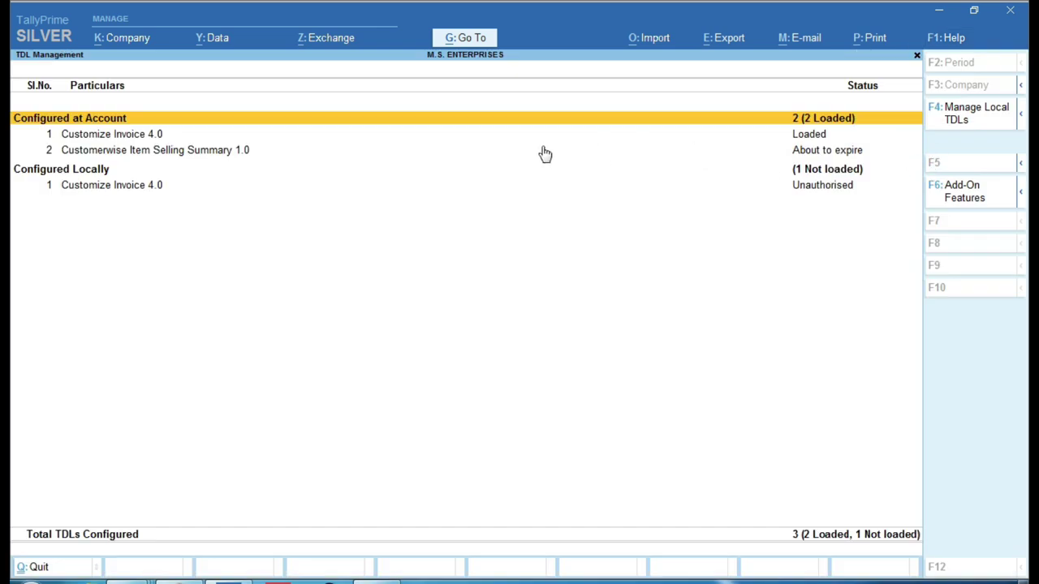
pyautogui.press('ctrl')
# Expand Configured Locally to see the local Customize Invoice 4.0 marked Unauthorised.
pyautogui.click(812, 134)
pyautogui.click(811, 192)
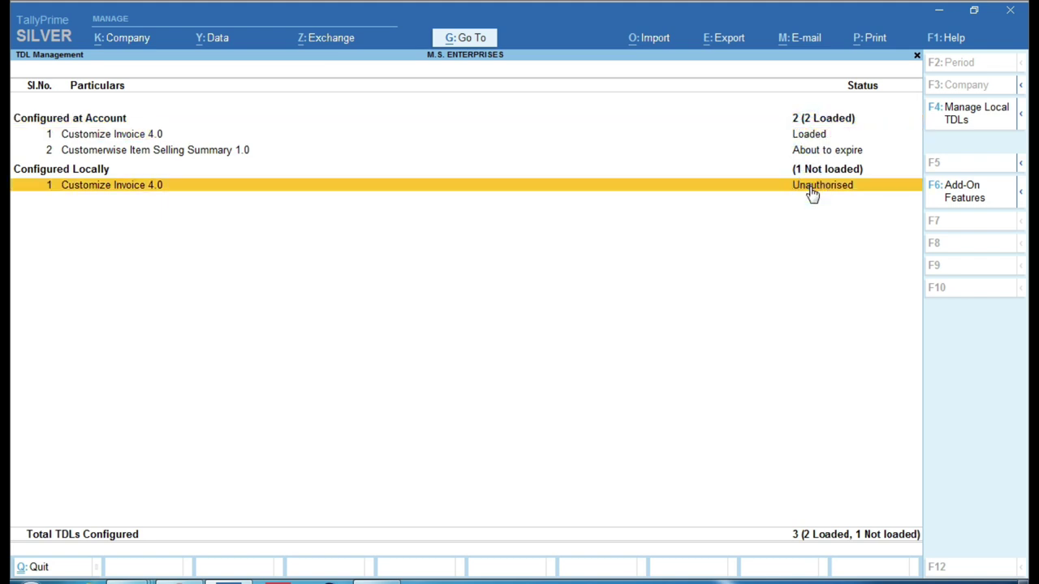
pyautogui.click(812, 192)
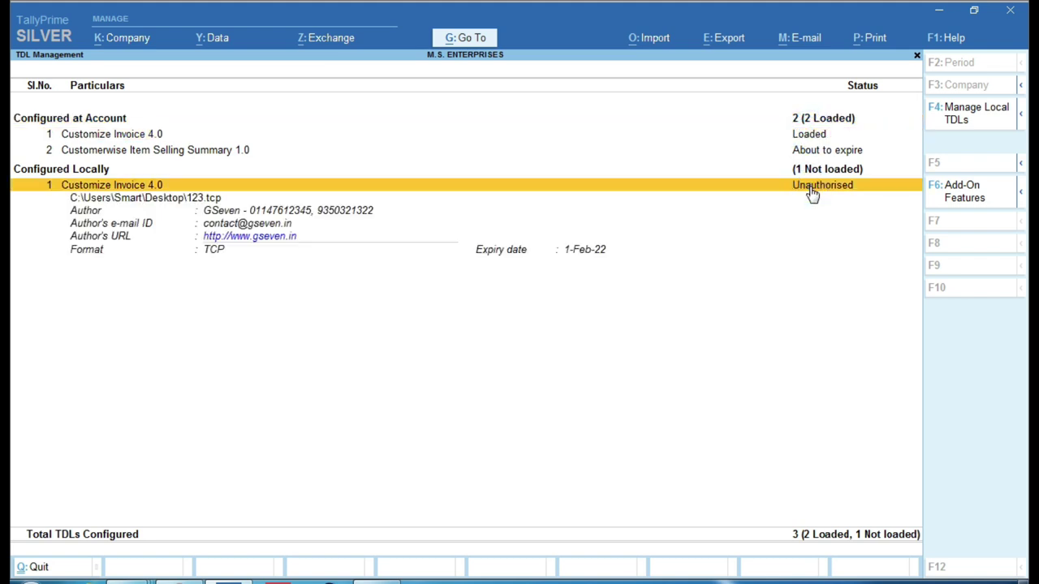
pyautogui.click(812, 191)
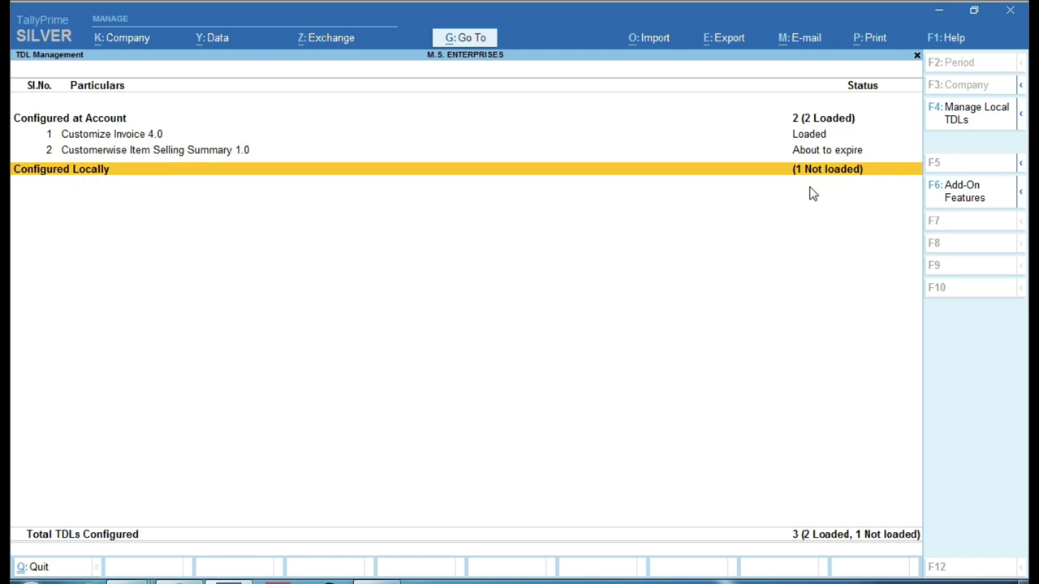
pyautogui.press('ctrl')
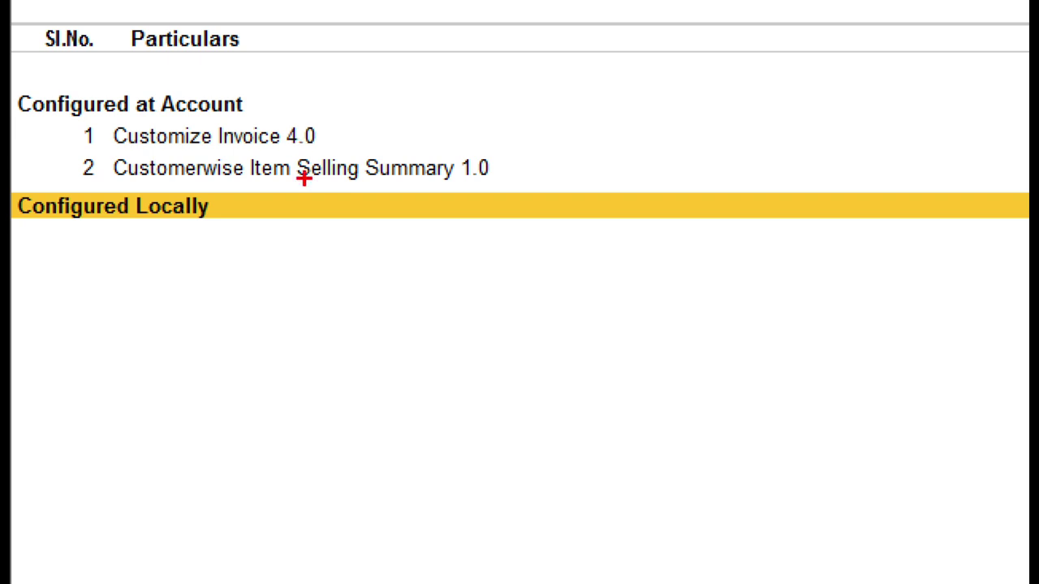
pyautogui.click(1037, 234)
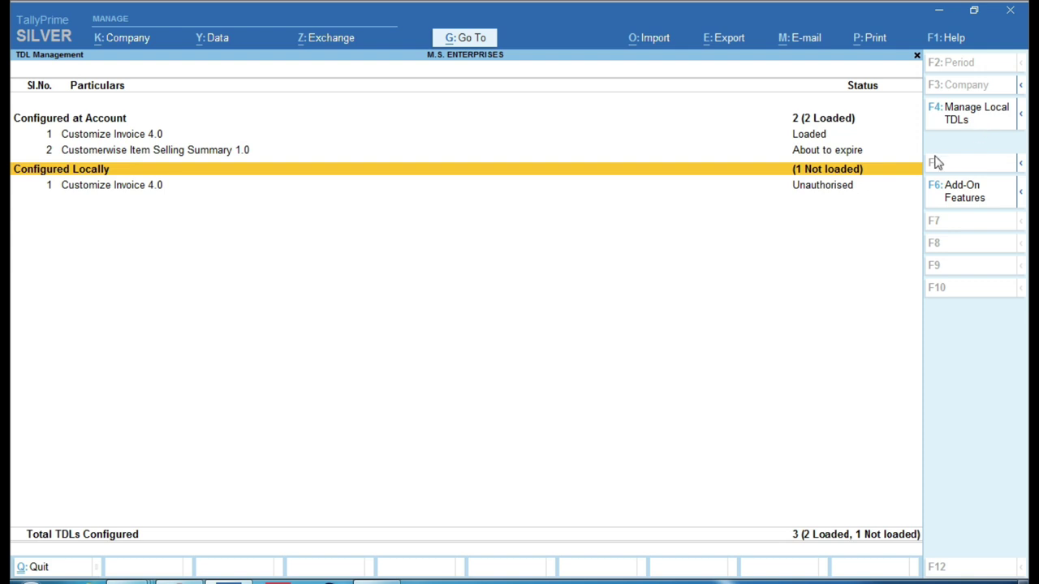
pyautogui.press('ctrl')
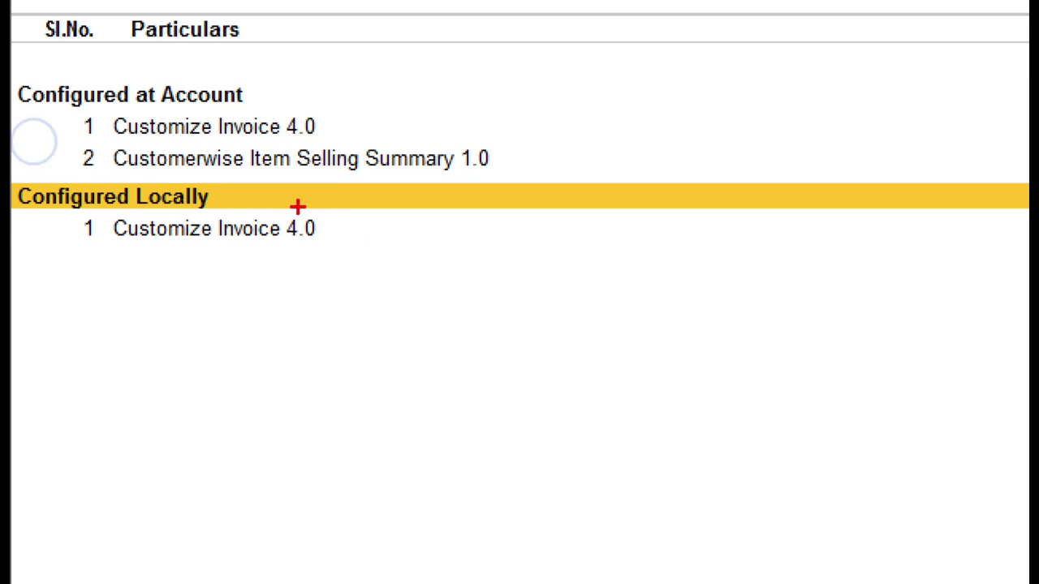
# Compare the Loaded account-level and Unauthorised local Customize Invoice 4.0 entries, then open Add-On Features.
pyautogui.moveTo(95, 102)
pyautogui.mouseDown()
pyautogui.moveTo(366, 153)
pyautogui.moveTo(357, 143)
pyautogui.mouseUp()
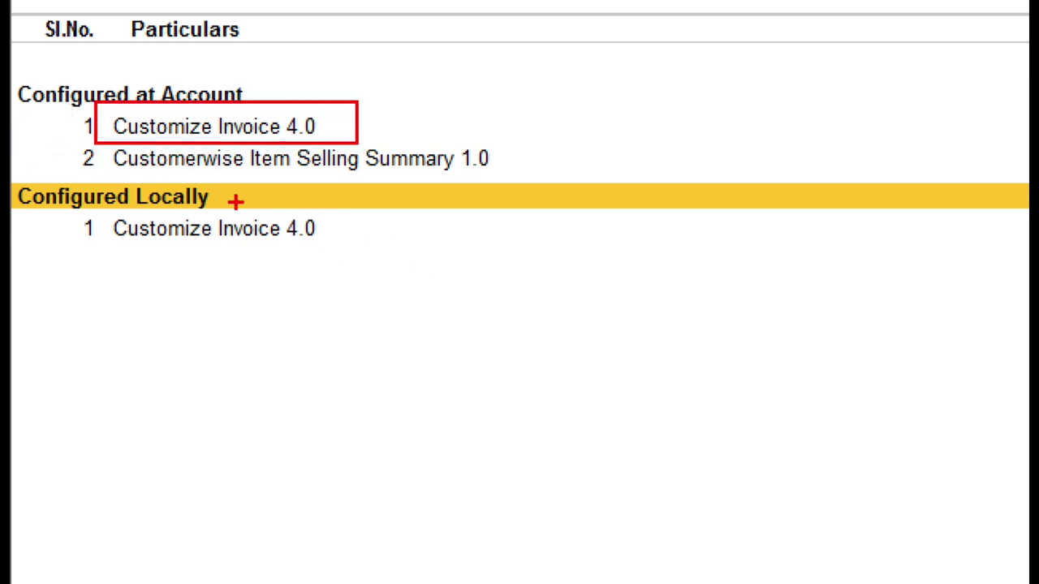
pyautogui.moveTo(95, 205); pyautogui.dragTo(338, 245)
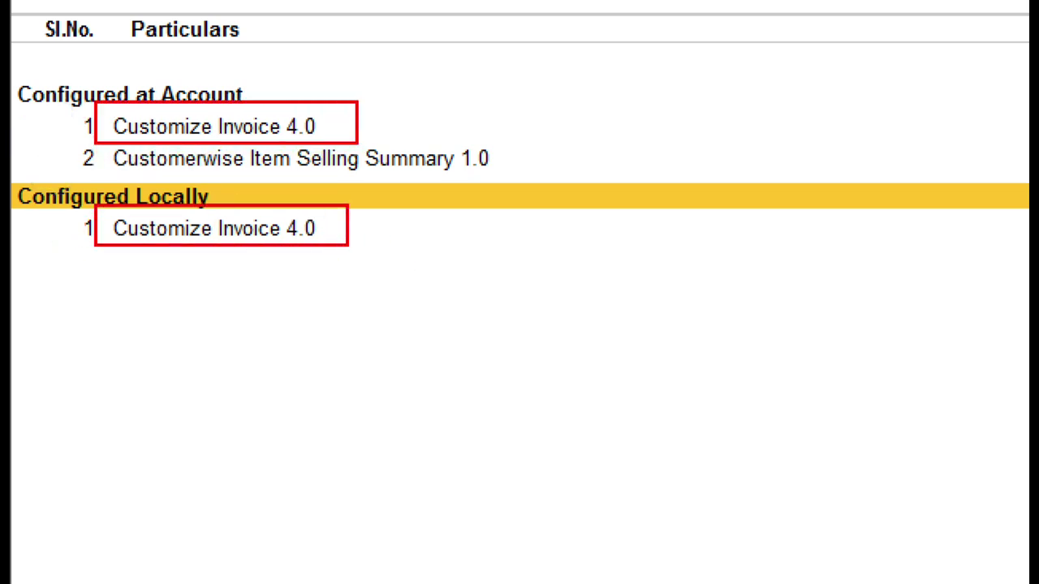
pyautogui.press('Escape')
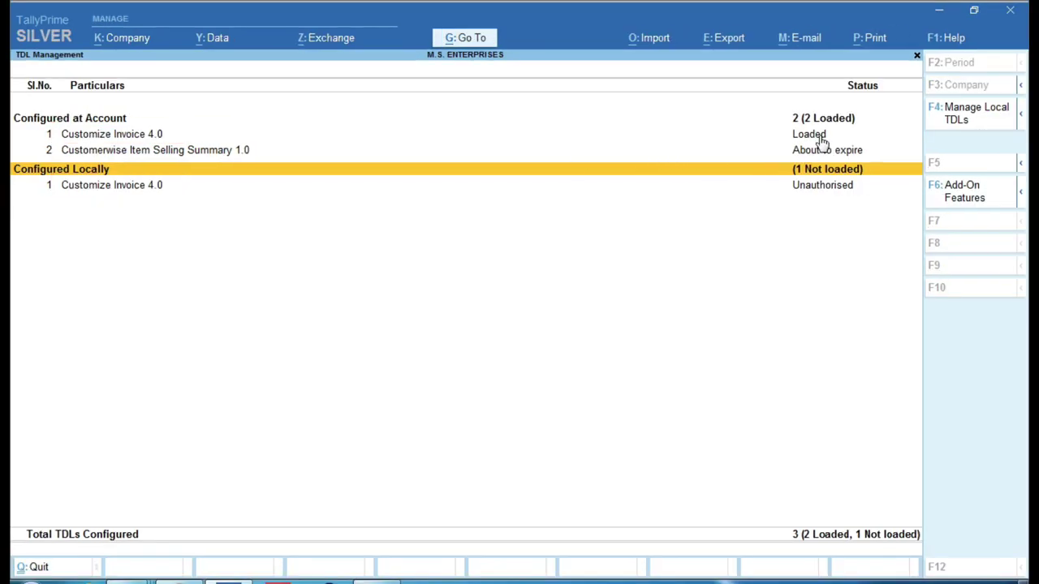
pyautogui.hotkey('ctrl', '1')
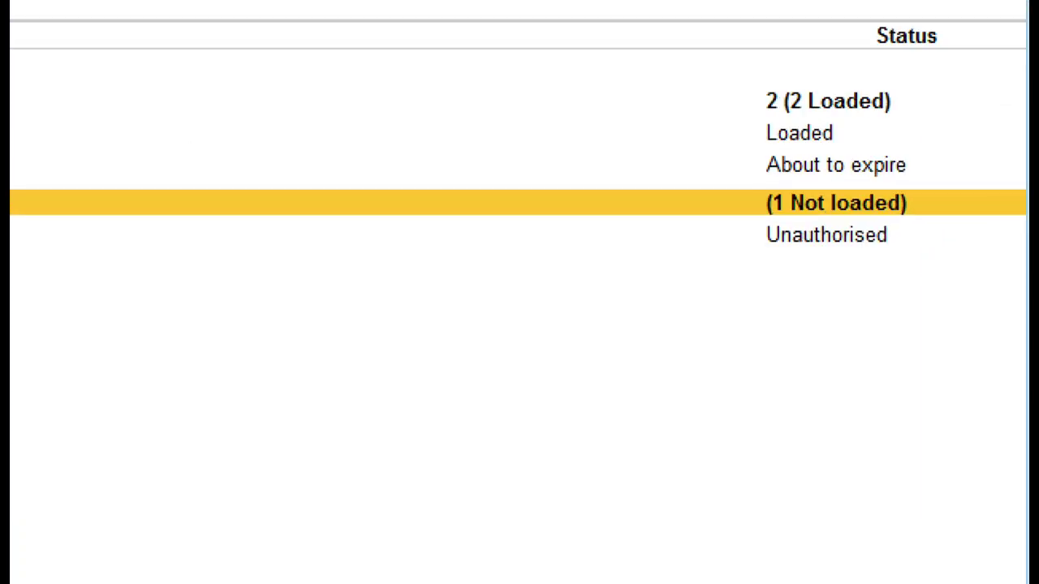
pyautogui.press('ctrl')
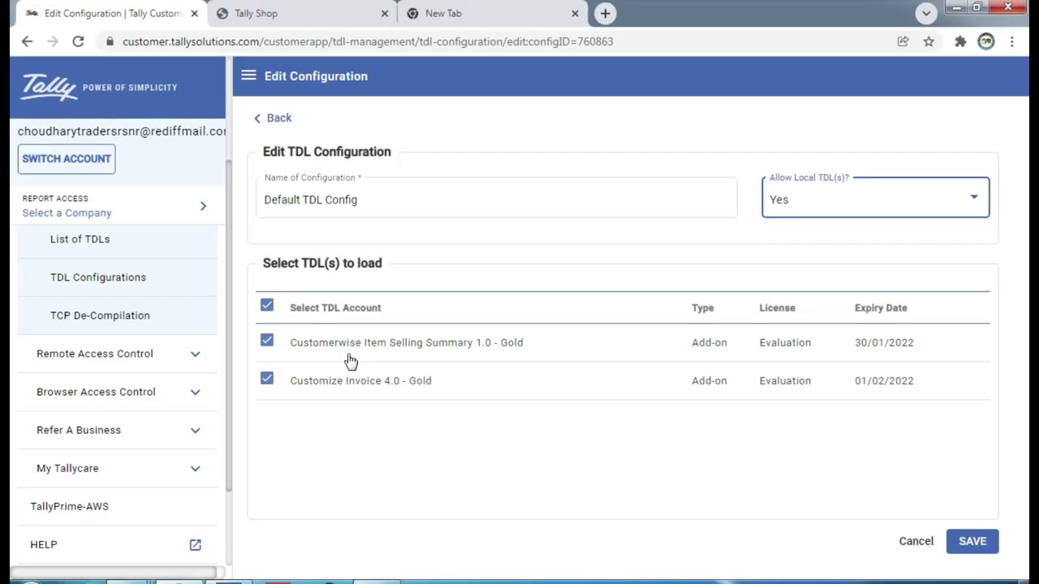
pyautogui.click(228, 580)
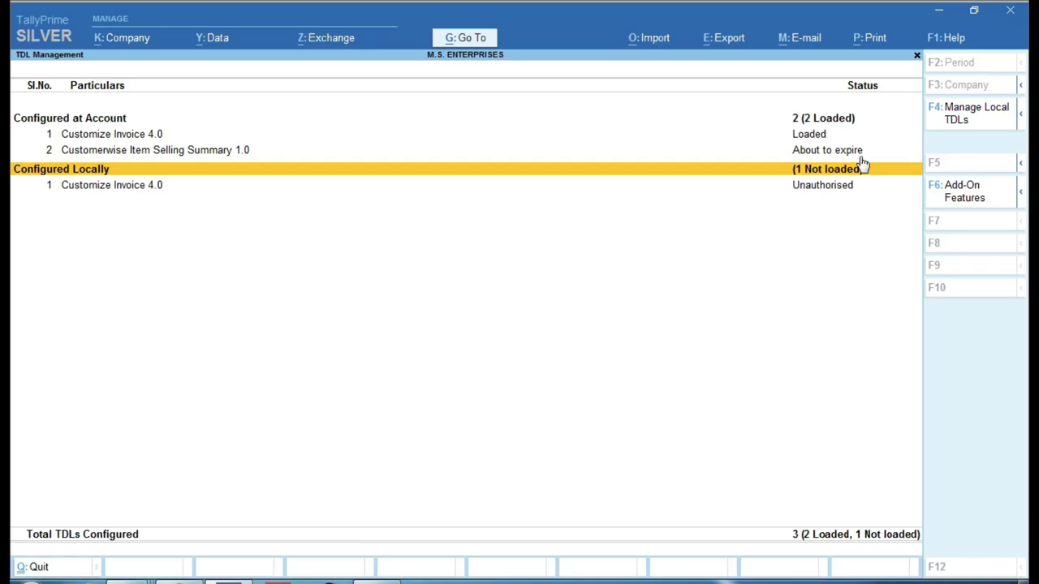
pyautogui.press('ctrl')
pyautogui.click(815, 138)
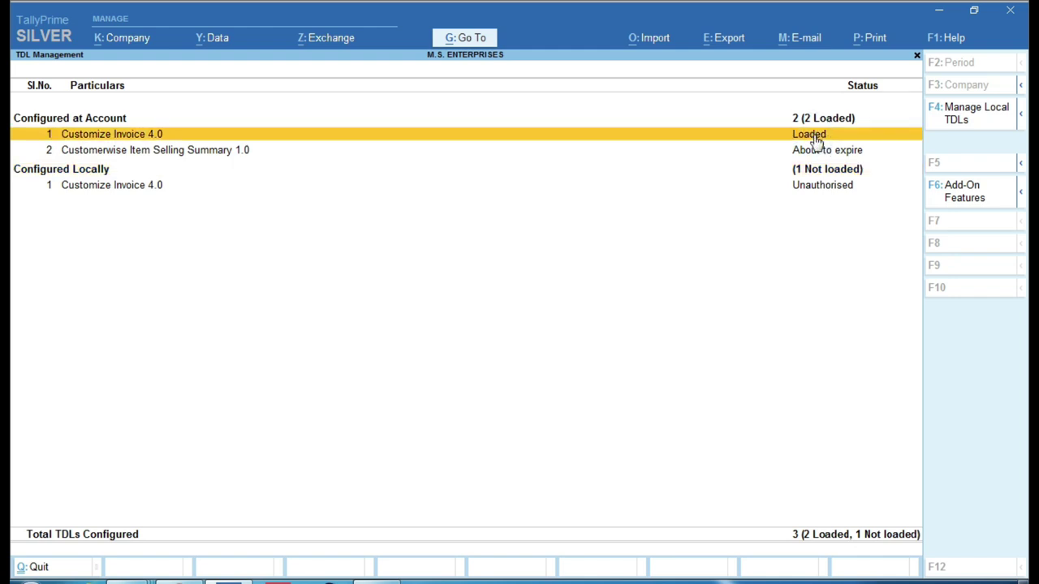
pyautogui.click(978, 193)
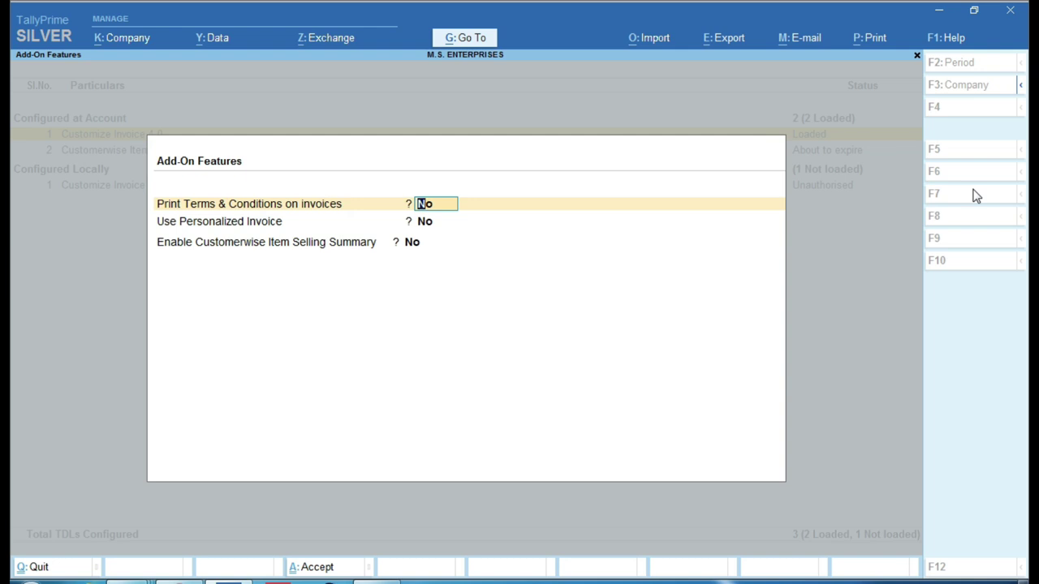
# Set terms & conditions, personalized invoice and customerwise item selling summary to Yes and accept.
pyautogui.press('y')
pyautogui.press('y')
pyautogui.press('y')
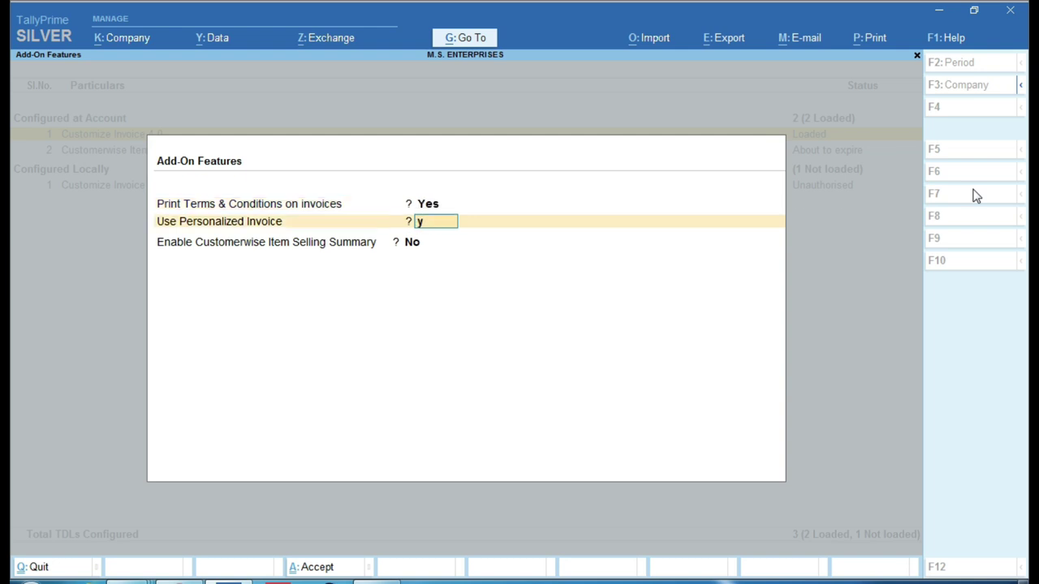
pyautogui.press('y')
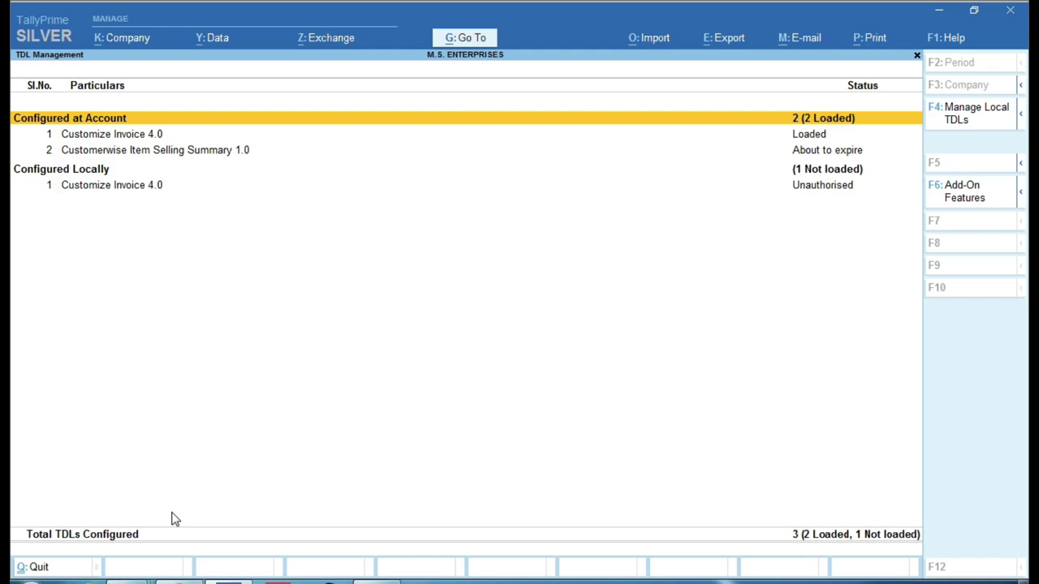
pyautogui.click(182, 581)
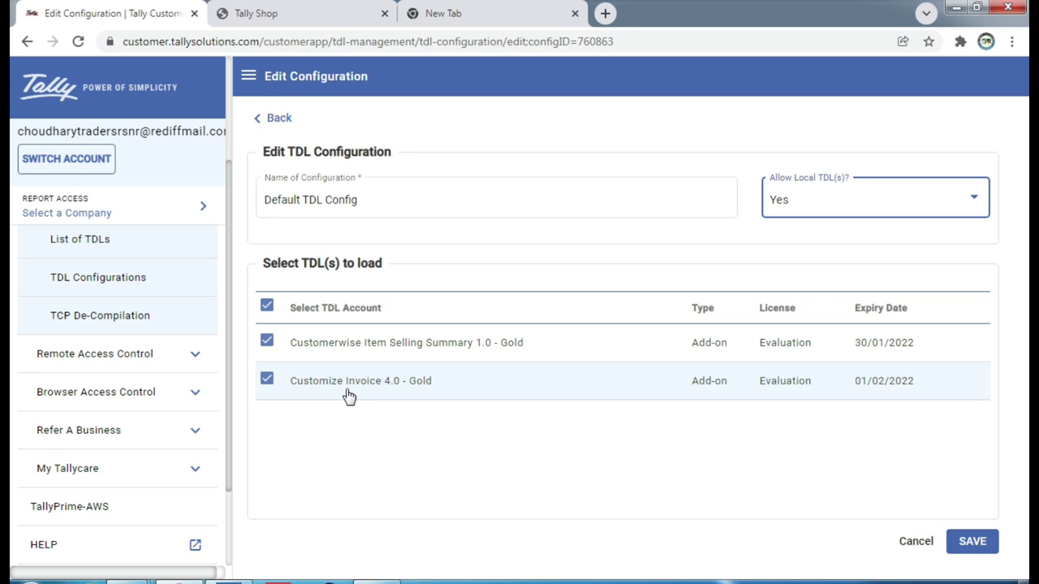
pyautogui.click(228, 582)
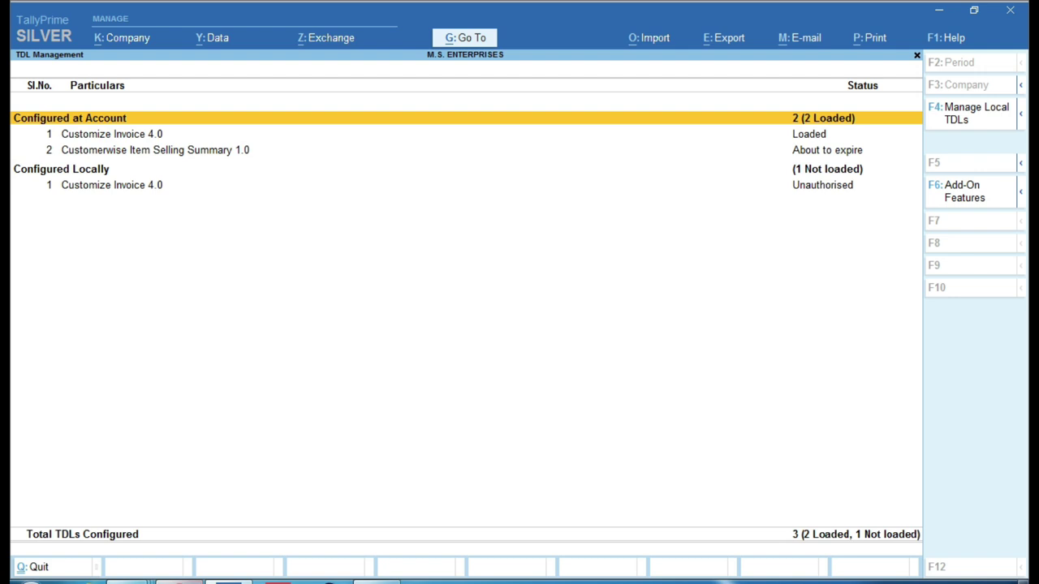
pyautogui.click(42, 37)
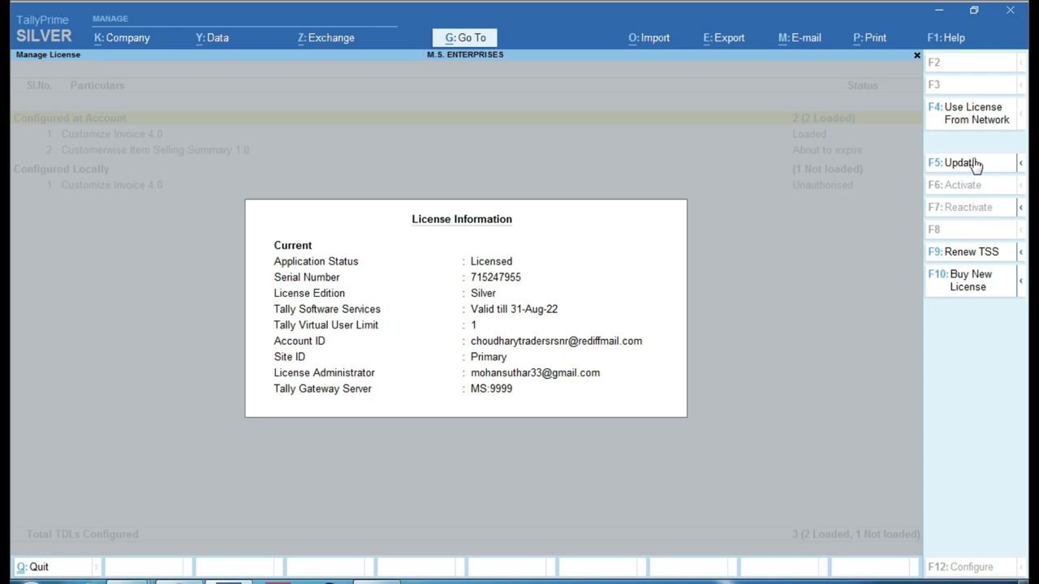
pyautogui.press('Escape')
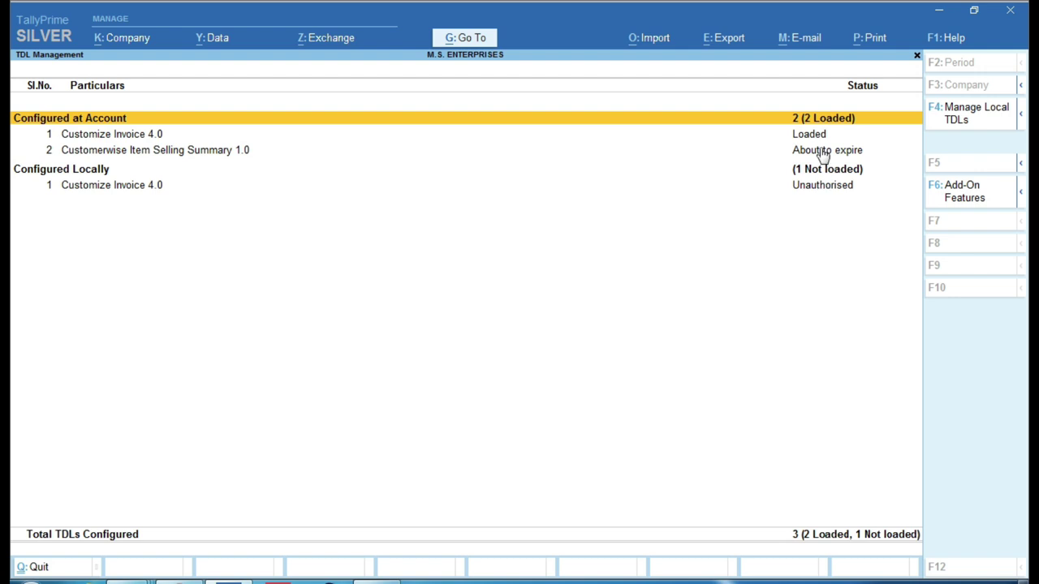
pyautogui.click(815, 135)
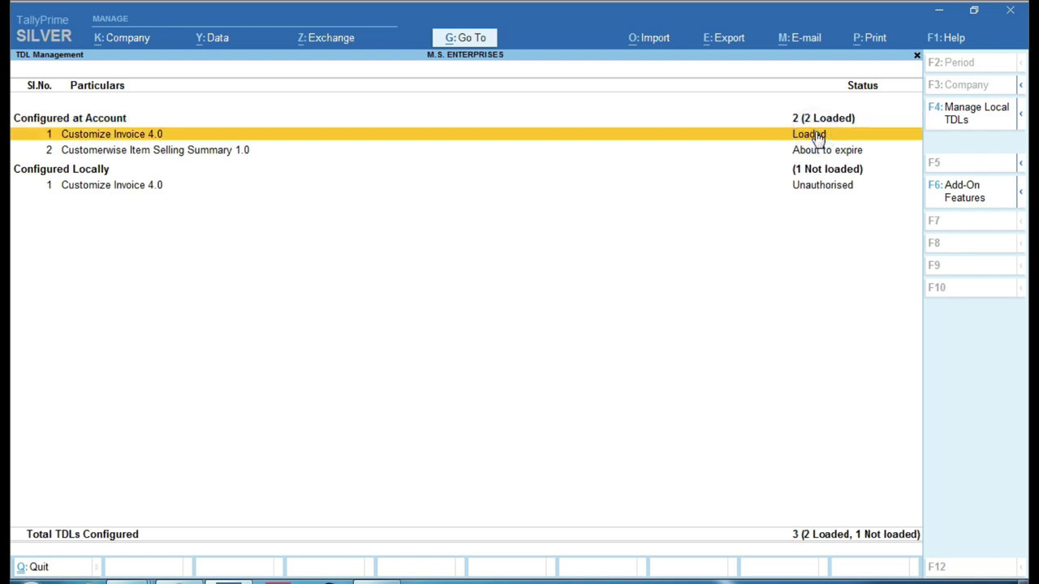